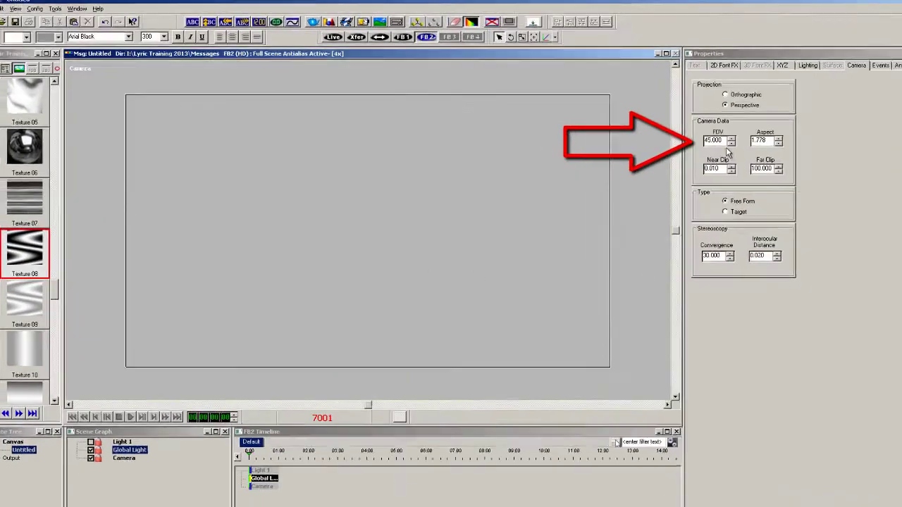
Step: Change the camera field of view from 45 to 20 and bring up the Select a Graphic File dialog
double_click(712, 140)
type("20")
left_click(599, 184)
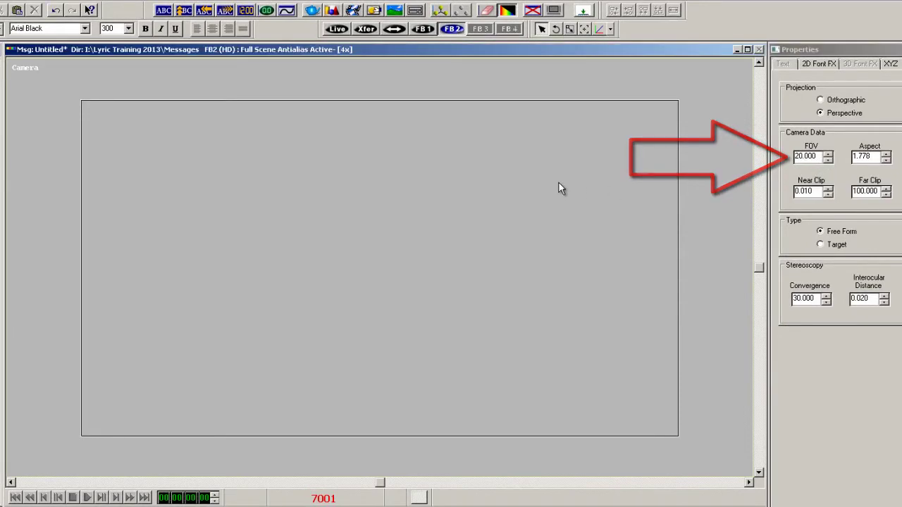
left_click(374, 11)
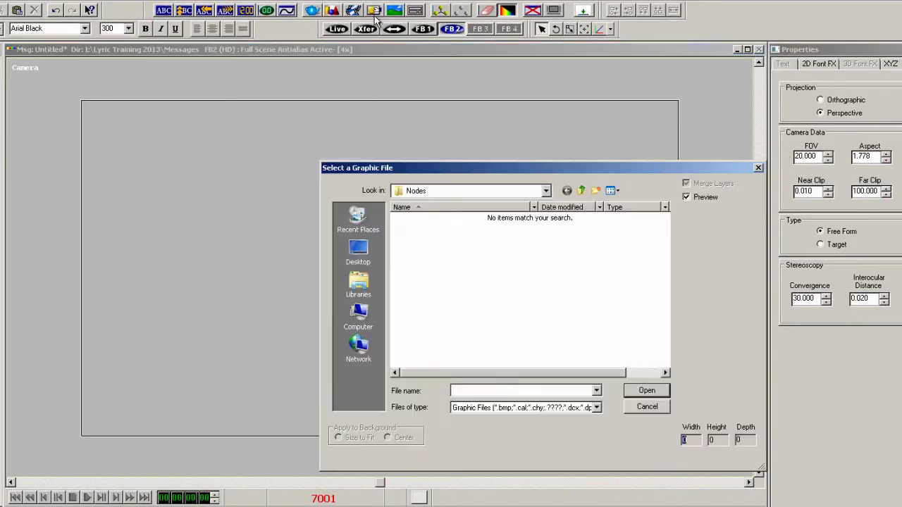
Step: Load HS_Merkel_Germany.tif from Images > XMP World Leaders and drag it toward the left
left_click(582, 191)
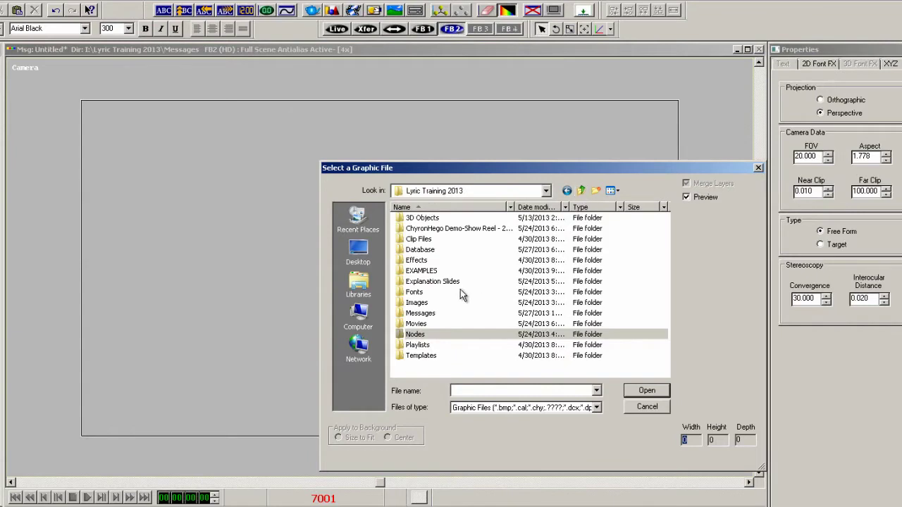
double_click(417, 296)
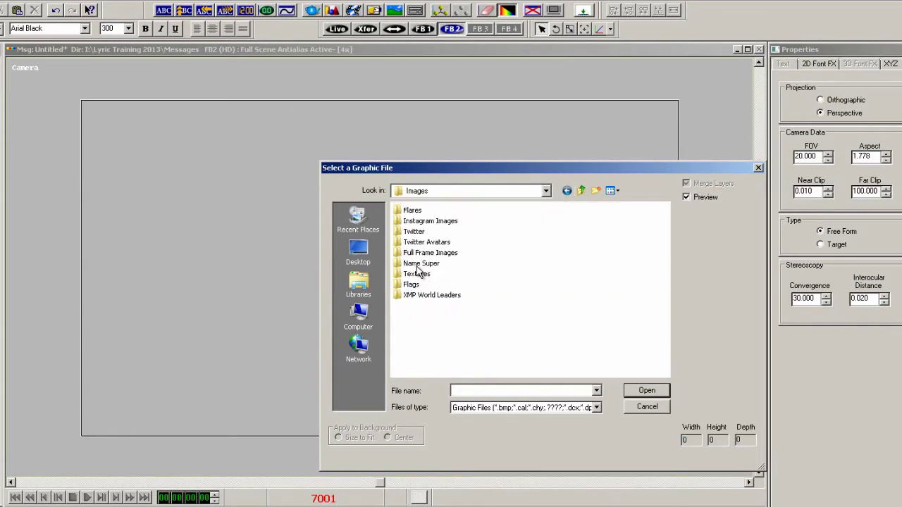
double_click(425, 295)
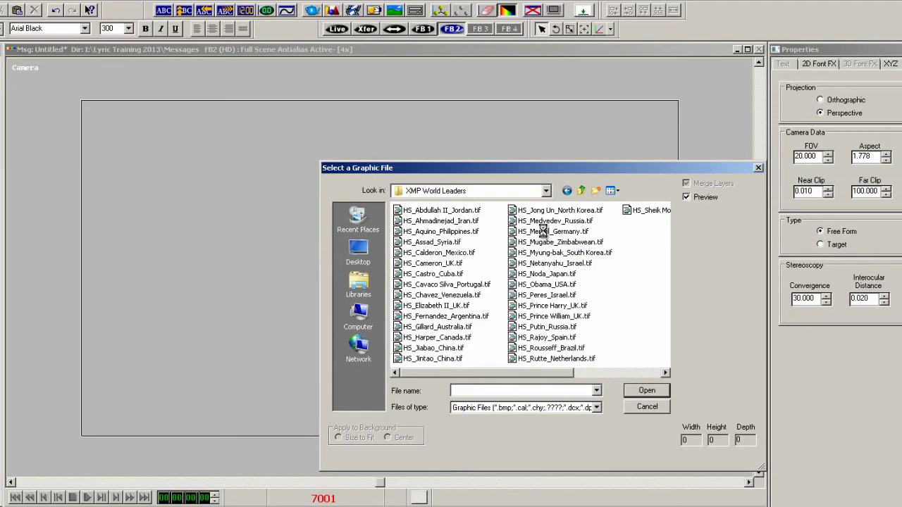
double_click(546, 231)
left_click_drag(453, 235, 351, 233)
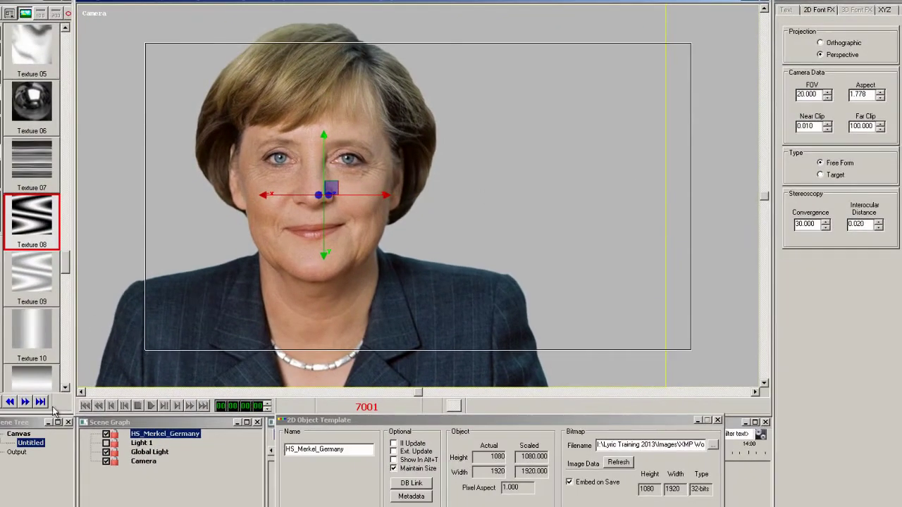
left_click(43, 401)
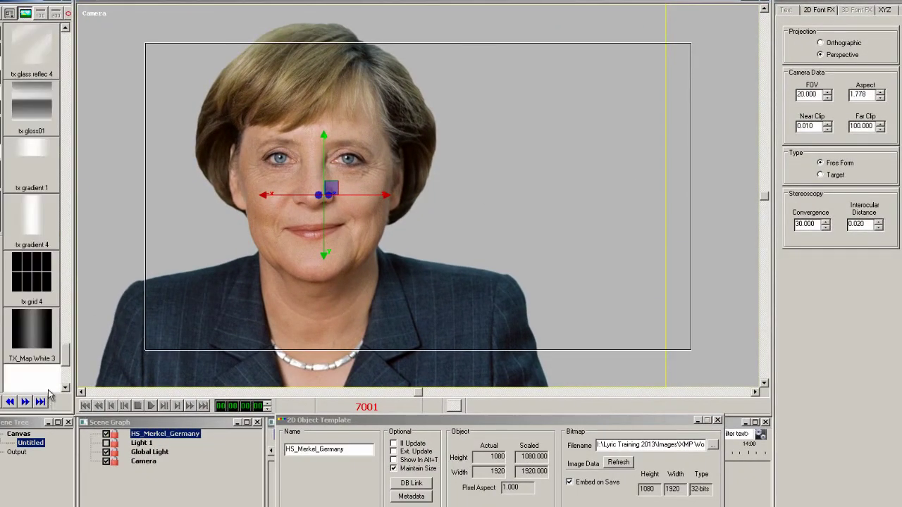
Step: Add the Texture 35 linear trans gradient to the scene and show its XYZ settings
left_click(10, 402)
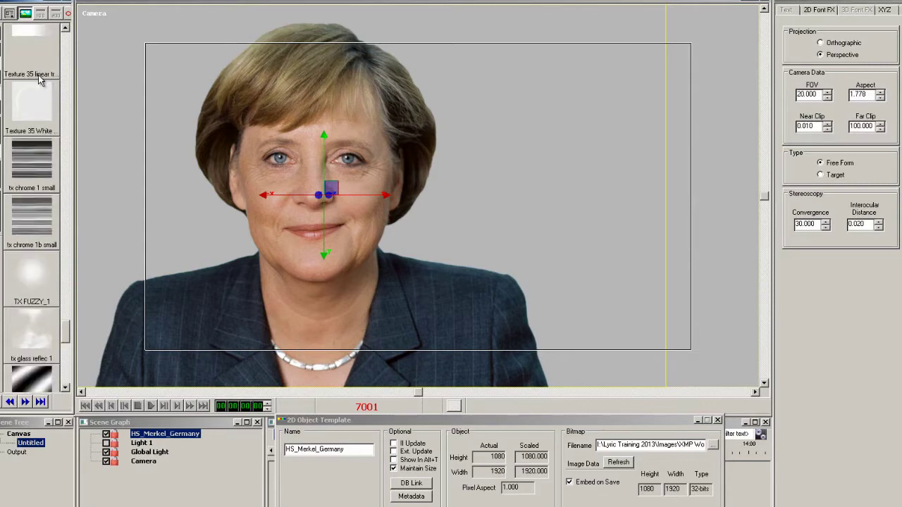
double_click(35, 49)
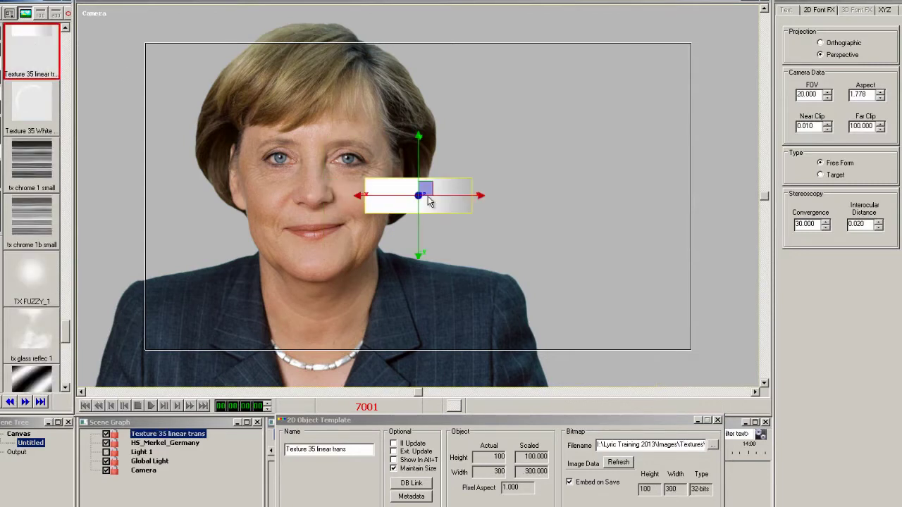
left_click(889, 12)
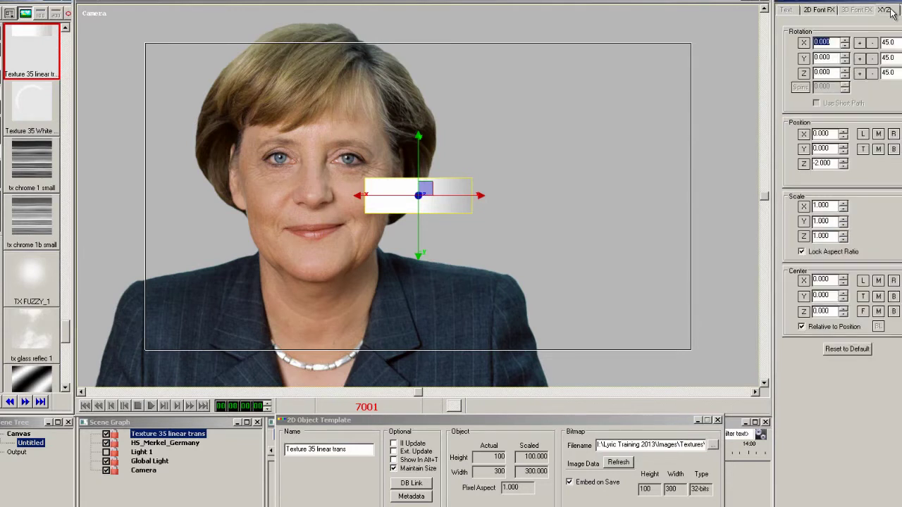
left_click(718, 420)
Step: Rotate the gradient -90° on Z and scale it uniformly to about 4.4
double_click(832, 71)
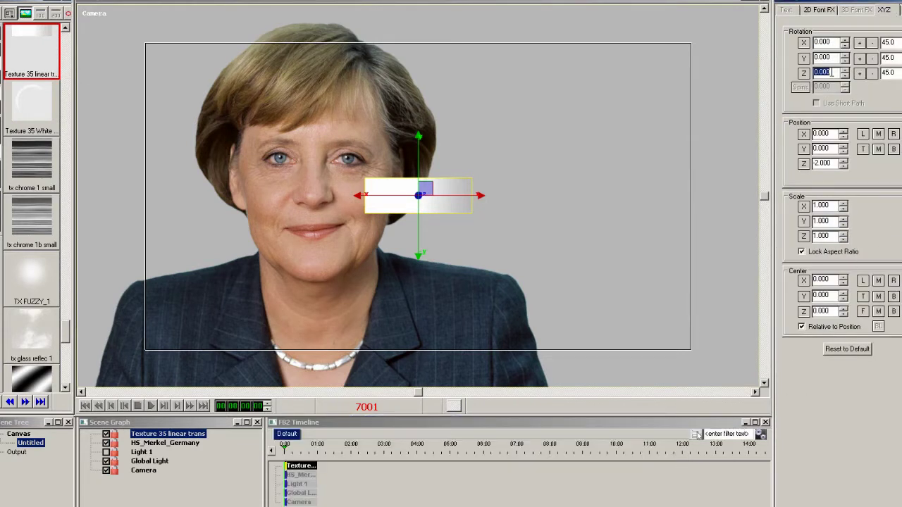
type("-90")
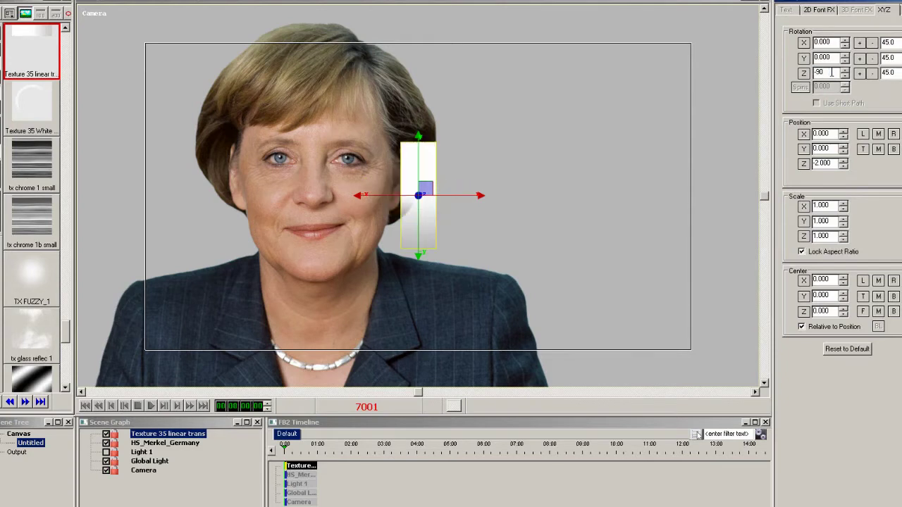
left_click(802, 252)
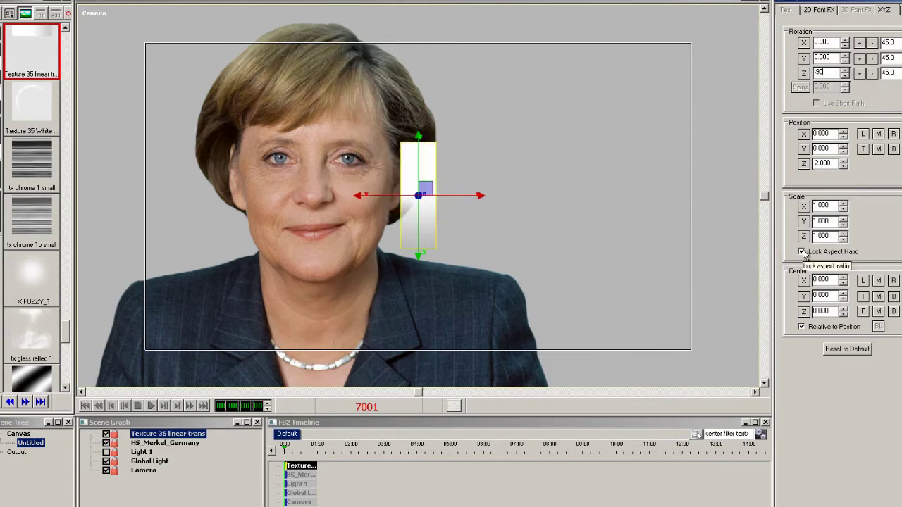
left_click_drag(825, 222, 901, 230)
left_click(808, 254)
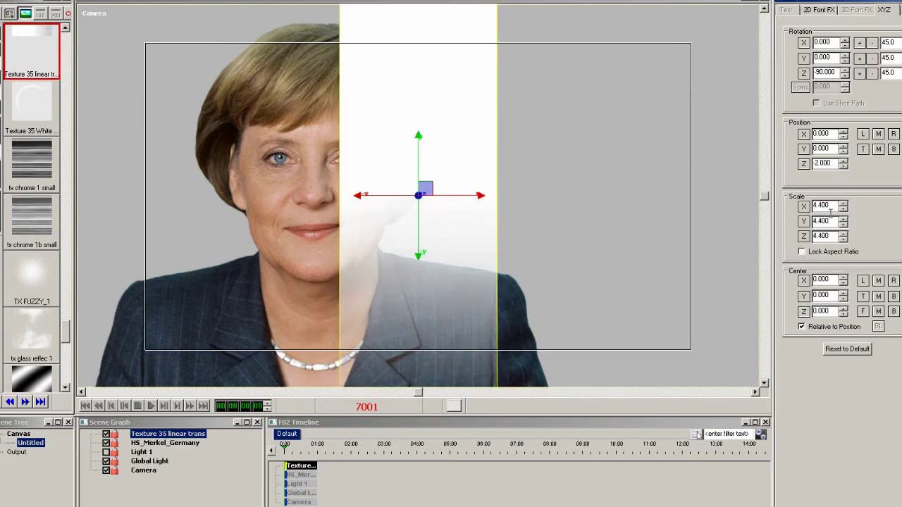
Step: Shift the gradient's Y position downward to about -0.2
left_click(823, 148)
type("-0.3")
key("Return")
left_click_drag(824, 148, 826, 148)
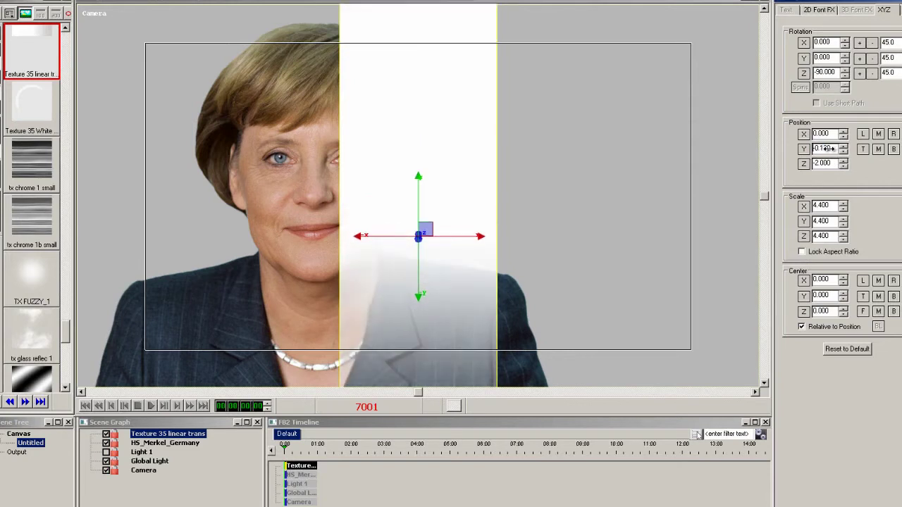
left_click(825, 148)
Step: Stretch the gradient to X scale 5 and Y scale 19.84
left_click(844, 218)
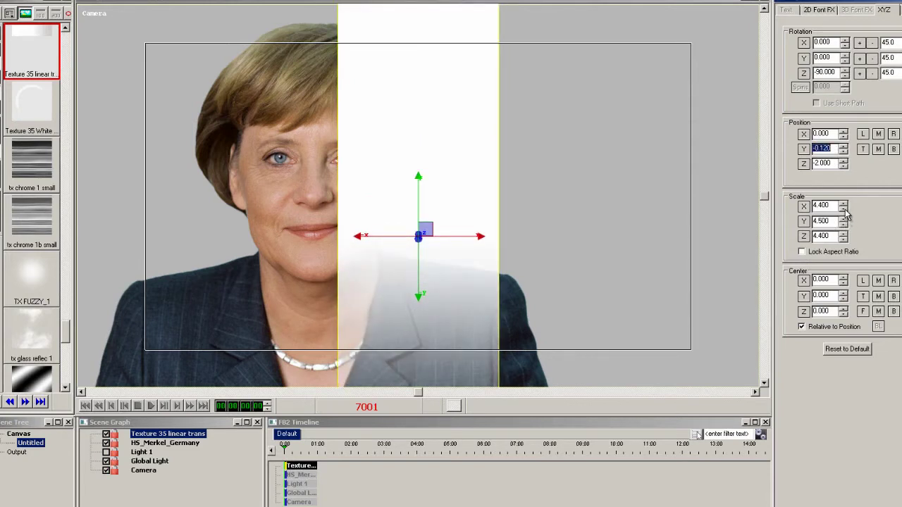
left_click(843, 203)
left_click(844, 203)
left_click(843, 203)
left_click(843, 203)
left_click(843, 203)
left_click(843, 203)
left_click_drag(830, 148, 829, 148)
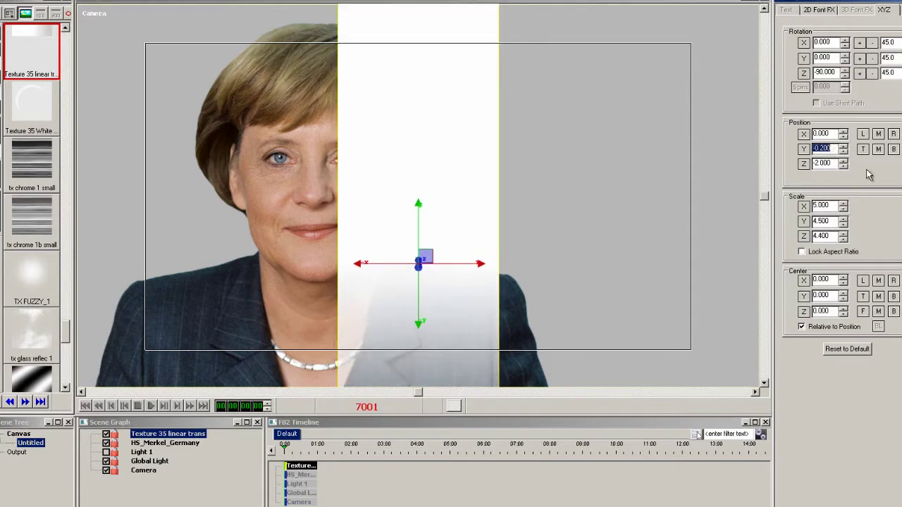
left_click_drag(843, 223, 155, 287)
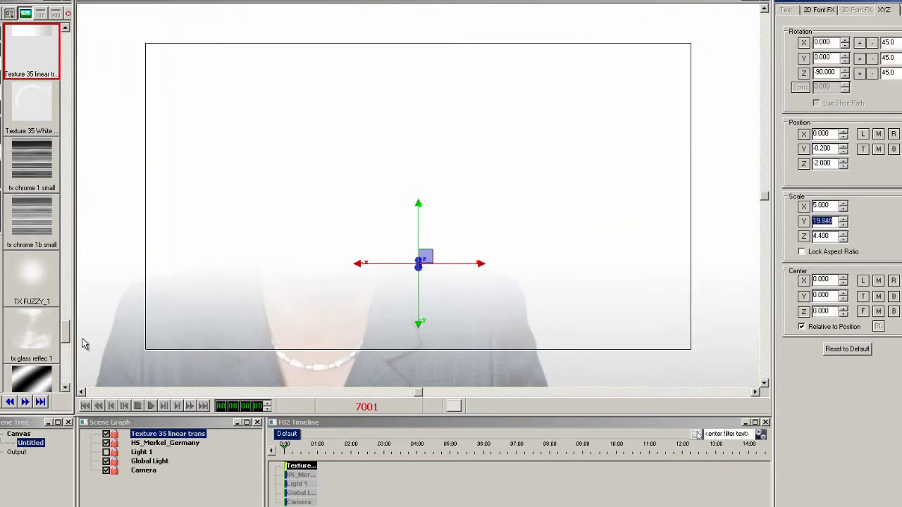
left_click(166, 449)
Step: Rename the headshot to 'Head Shot' and the gradient to 'Head Shot Mask'
left_click(168, 449)
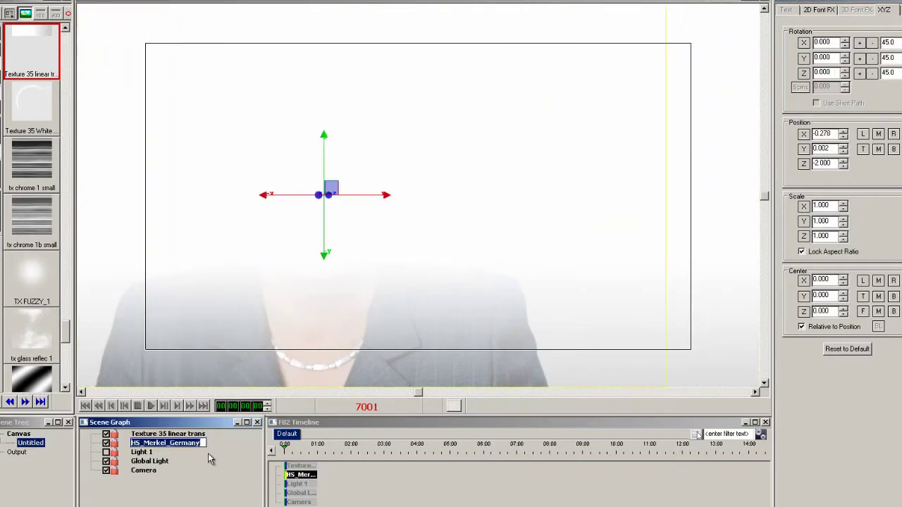
type("Head ")
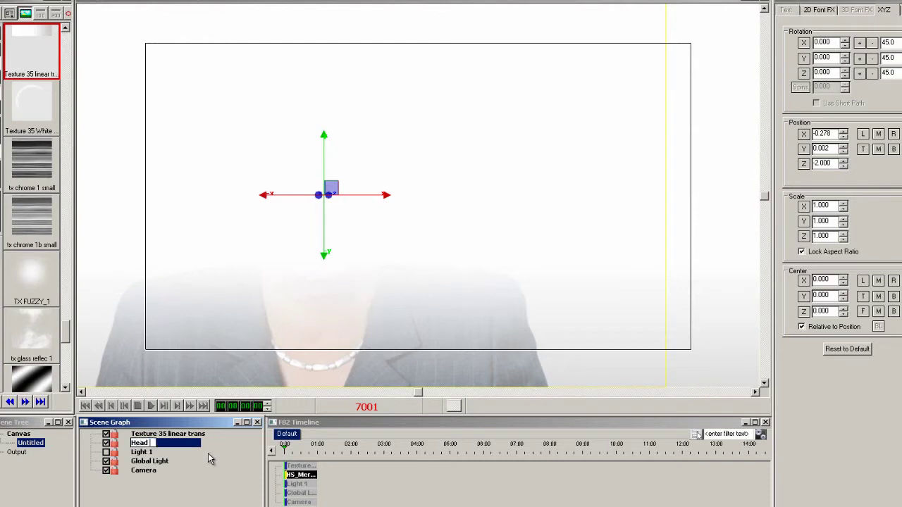
type("Shot")
key("Return")
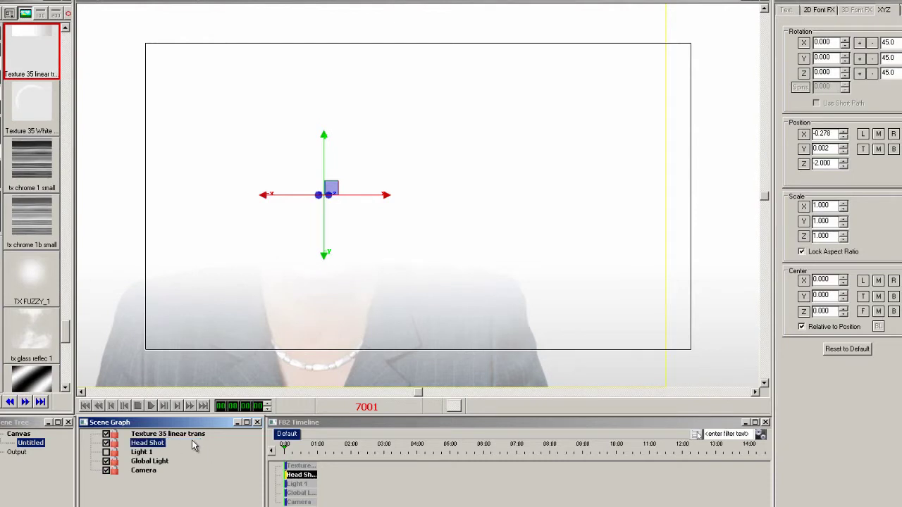
left_click(178, 438)
left_click(180, 441)
type("Head Sh")
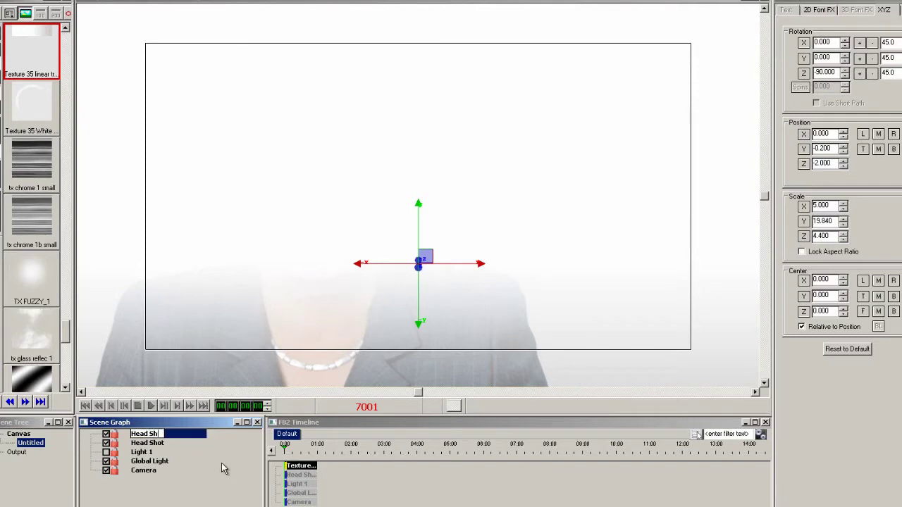
type("ot Mask")
key("Return")
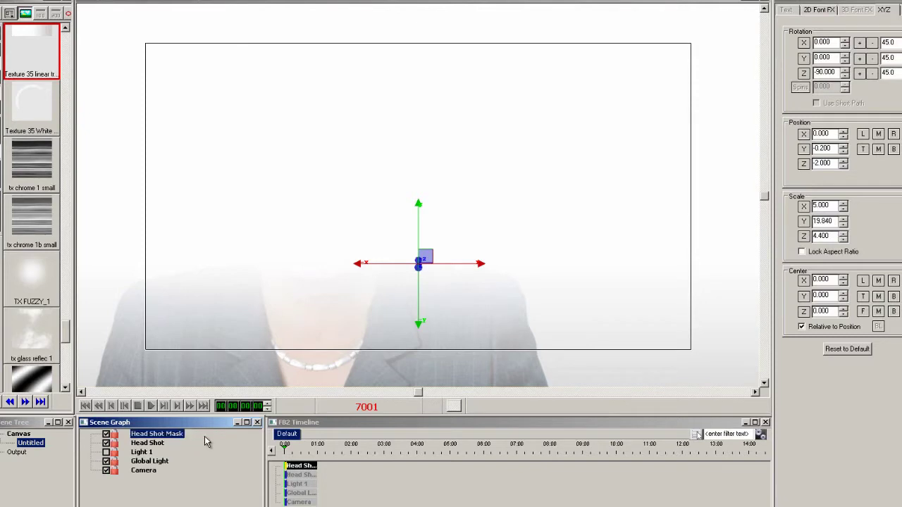
Step: On mask Layer 1, make Head Shot Mask the active source and Head Shot the target
right_click(814, 121)
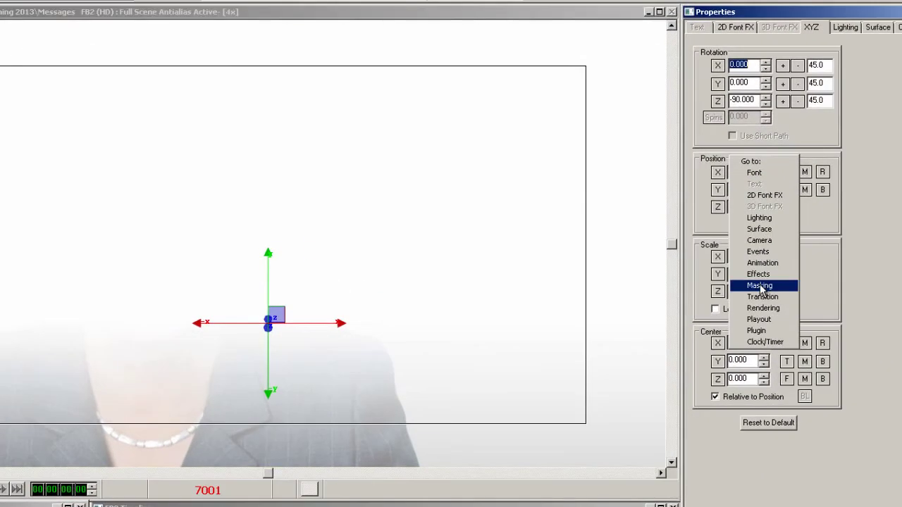
left_click(786, 267)
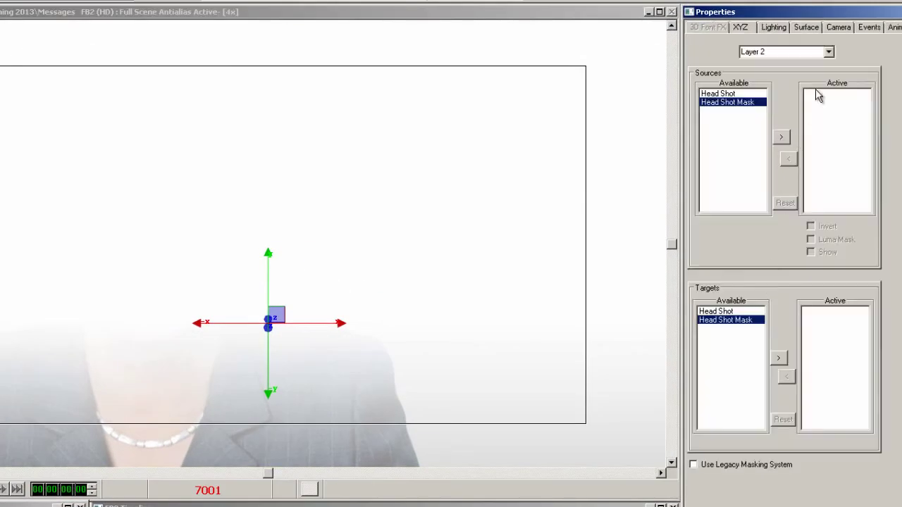
left_click(829, 54)
left_click(800, 74)
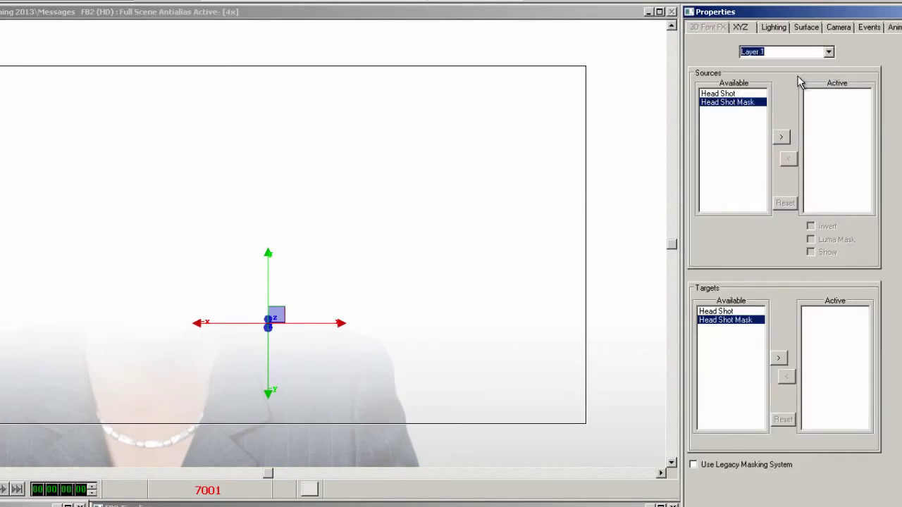
left_click(782, 138)
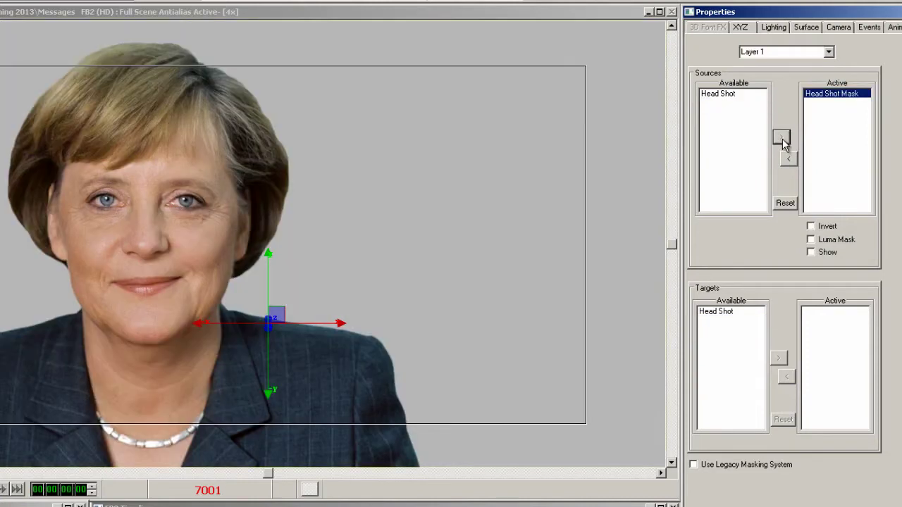
left_click(715, 313)
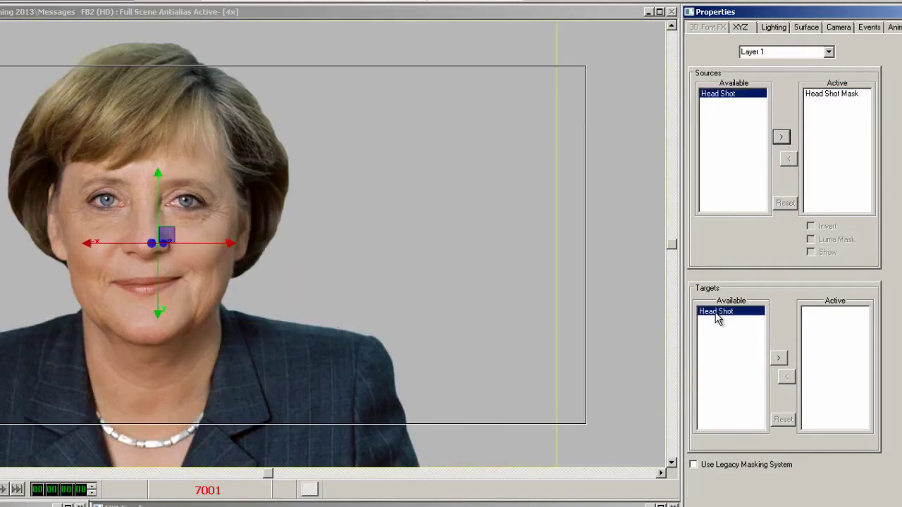
left_click(779, 360)
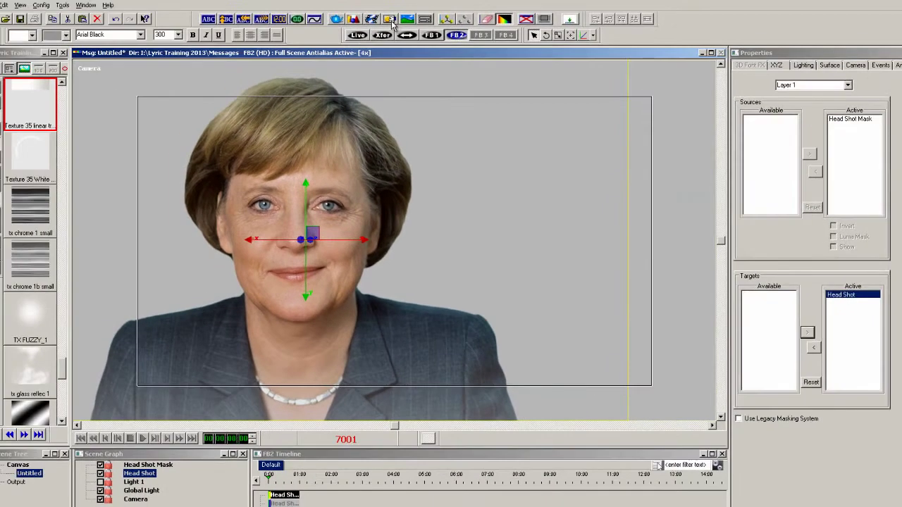
left_click(391, 21)
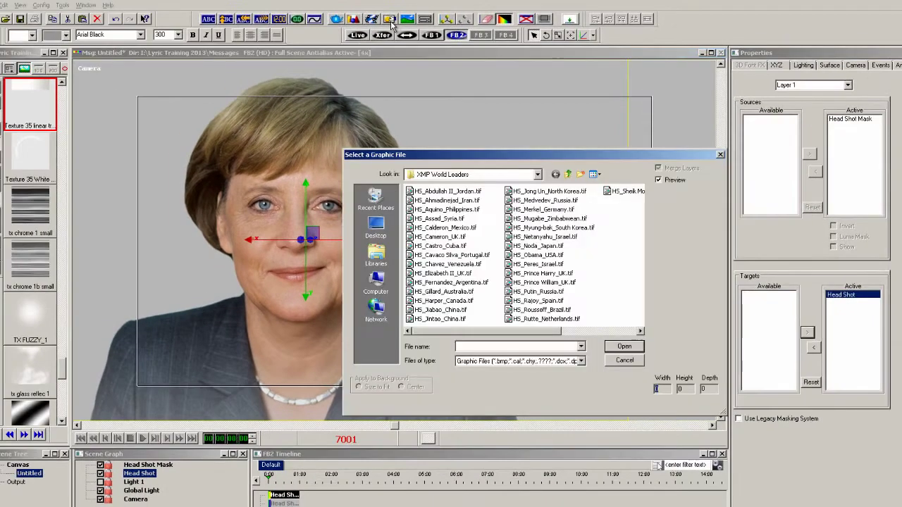
Step: Import Flags\Germany.png, place it below Head Shot in the Scene Graph, and rename it Flag
left_click(568, 175)
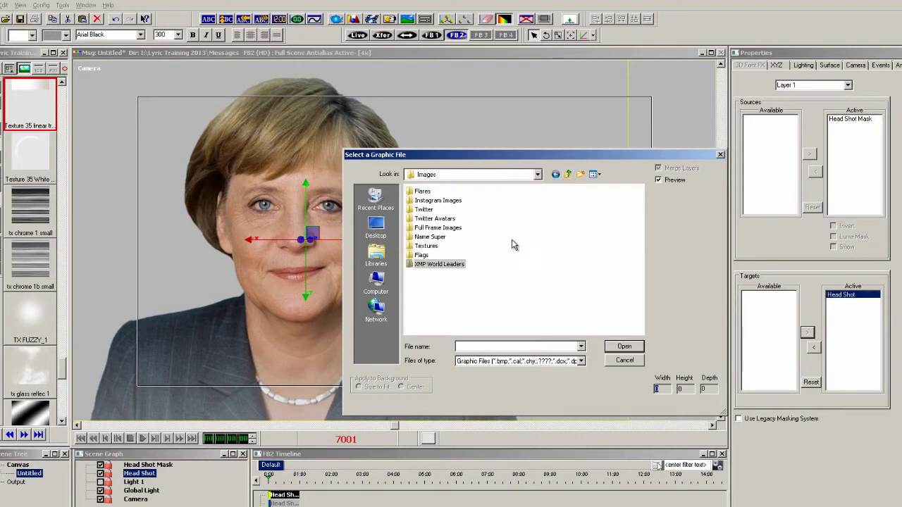
double_click(423, 256)
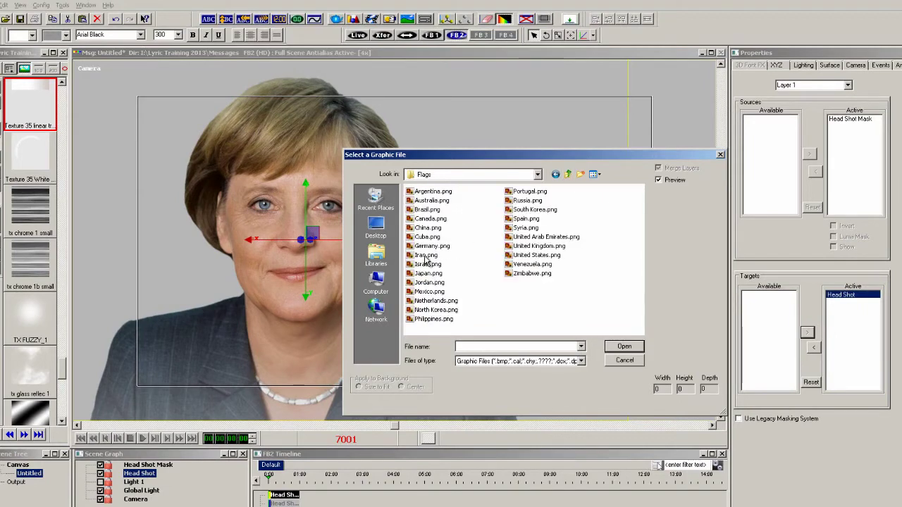
double_click(427, 246)
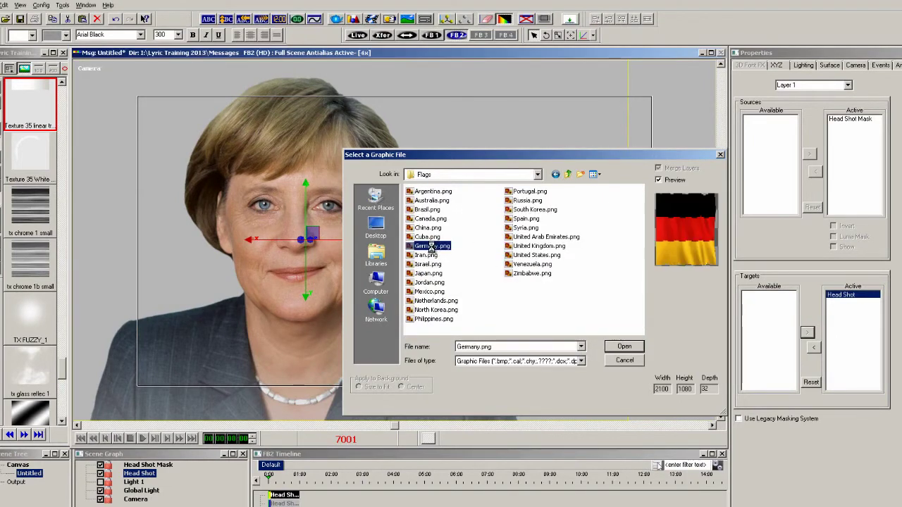
left_click_drag(140, 467, 144, 488)
left_click(148, 484)
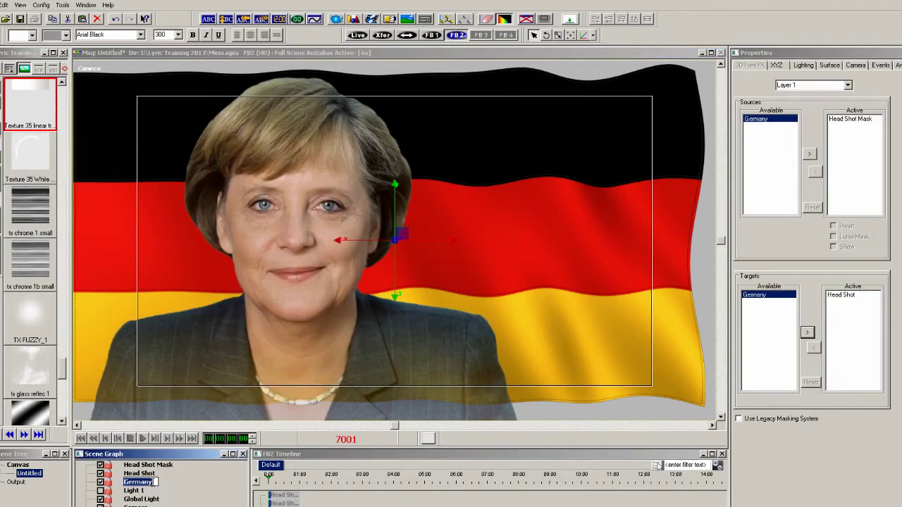
type("Flag")
key("Return")
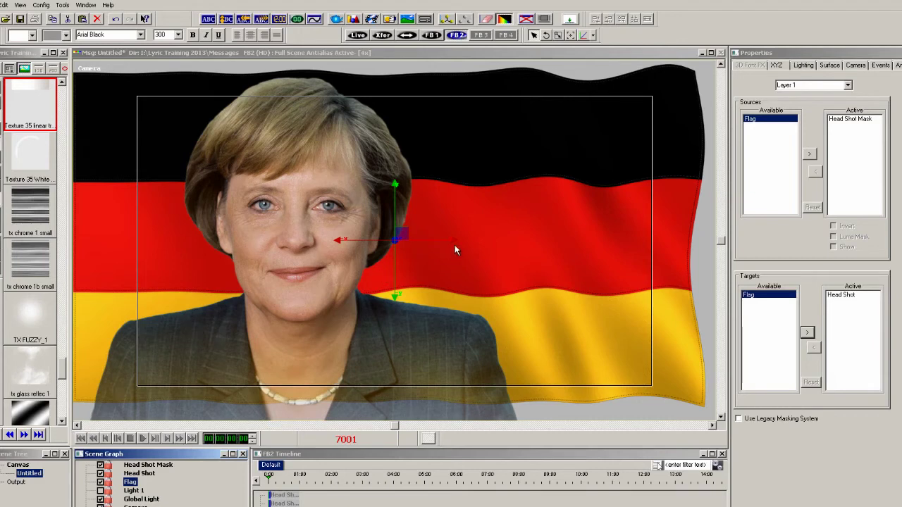
double_click(32, 316)
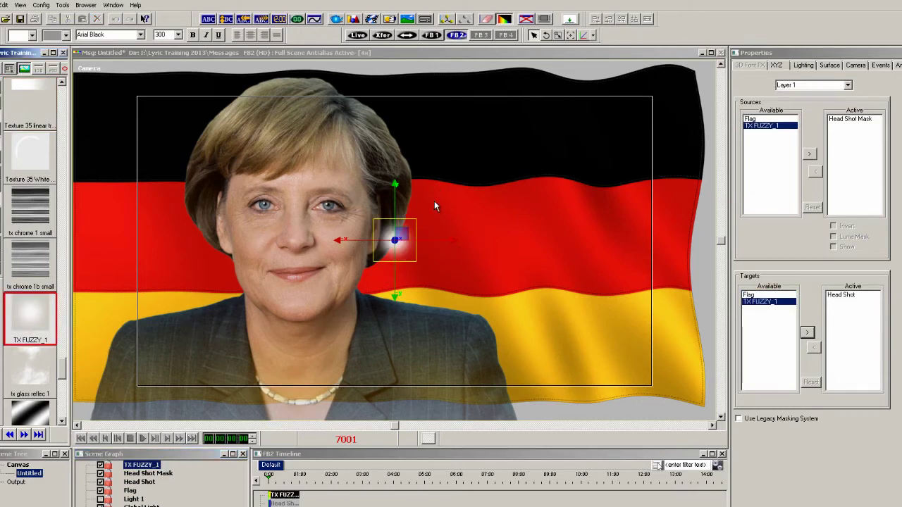
Step: Move the TX FUZZY_1 glow just below Head Shot and rename it Flag Mask
left_click(145, 470)
left_click_drag(141, 487, 142, 486)
type("F")
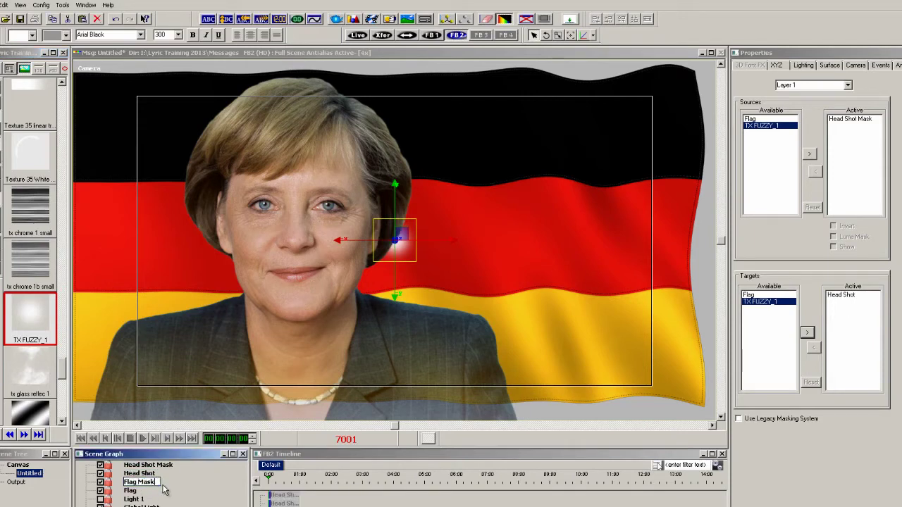
type("lag Mask")
key("Return")
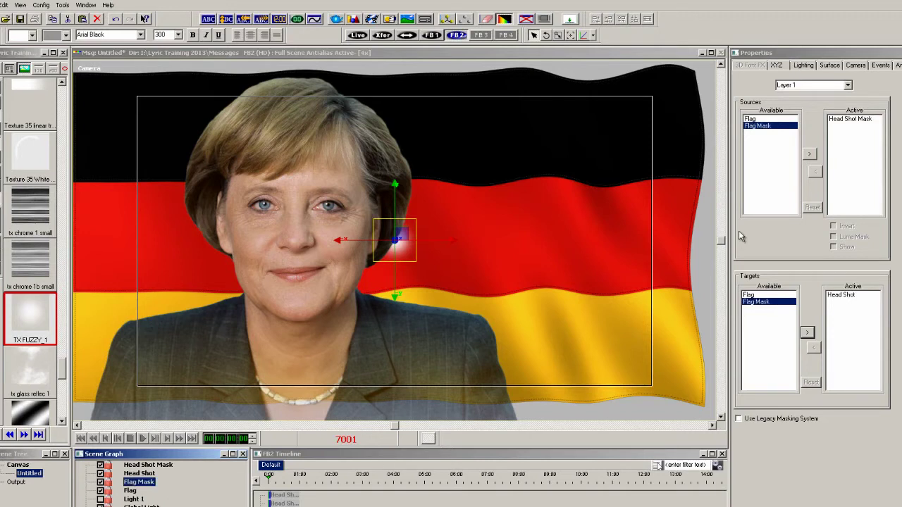
right_click(817, 244)
Step: Stretch Flag Mask to 15.16 × 8.64 with aspect ratio unlocked and move it to X 0.3
left_click(822, 289)
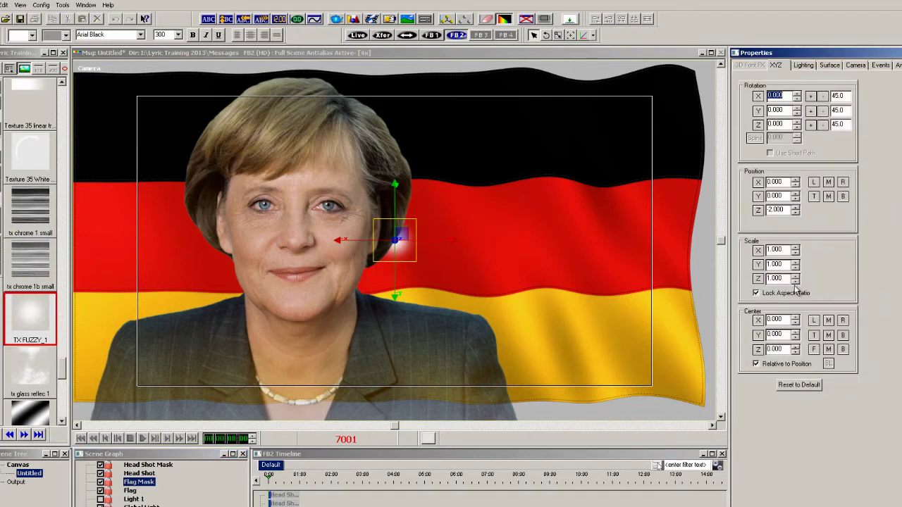
left_click(772, 265)
scroll(772, 265, "up", 15)
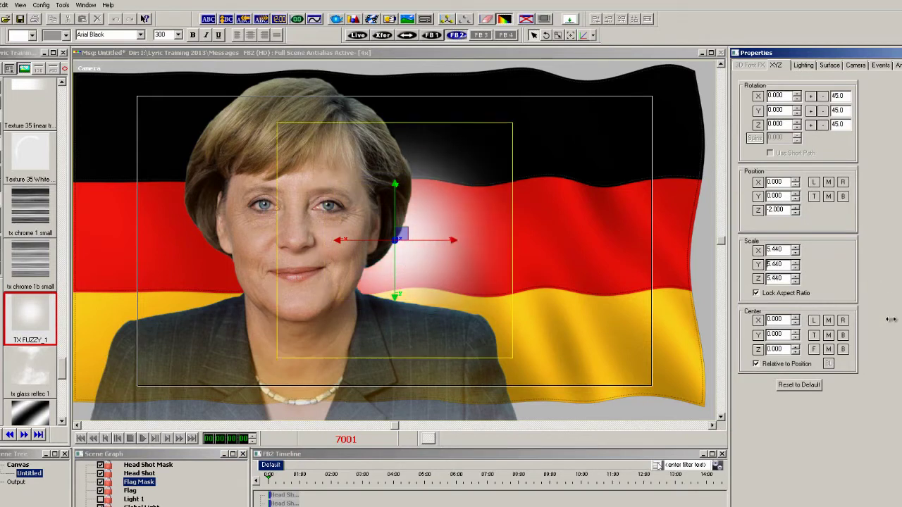
scroll(772, 265, "up", 7)
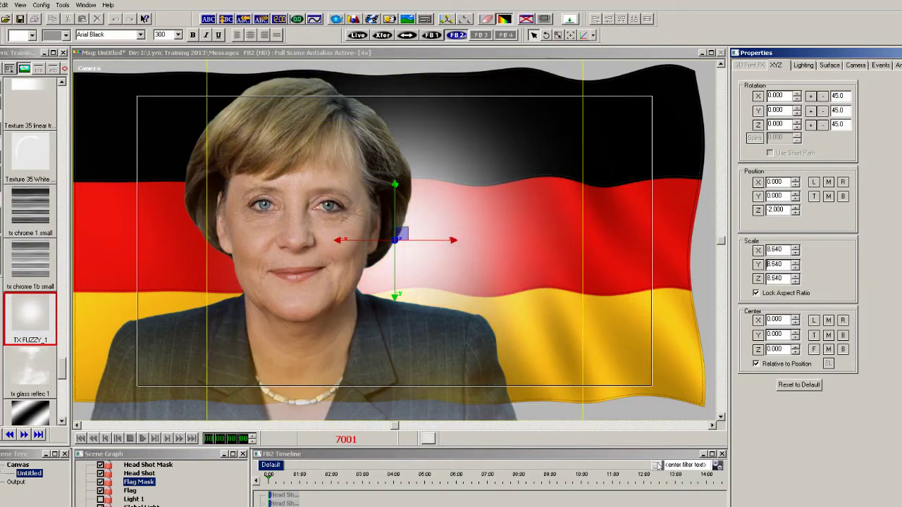
left_click(756, 293)
left_click(784, 252)
scroll(783, 252, "up", 19)
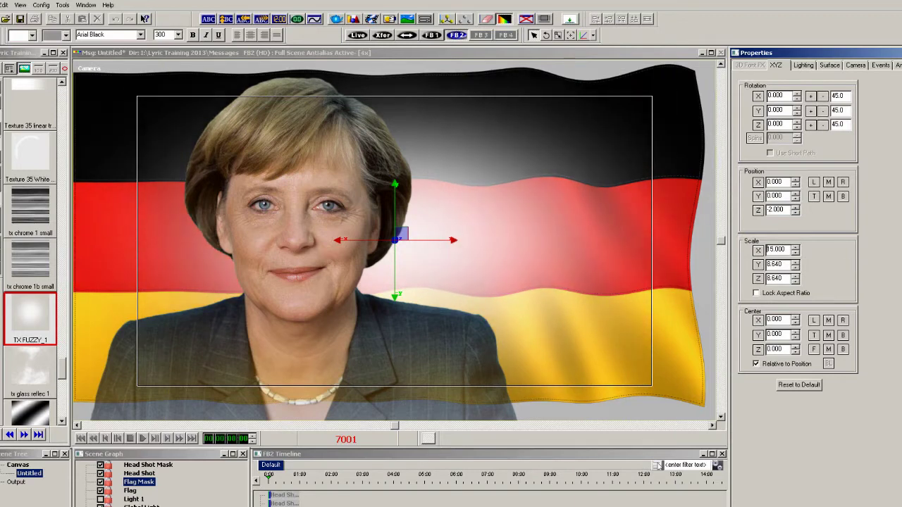
double_click(768, 250)
left_click(797, 180)
left_click(796, 180)
left_click(797, 181)
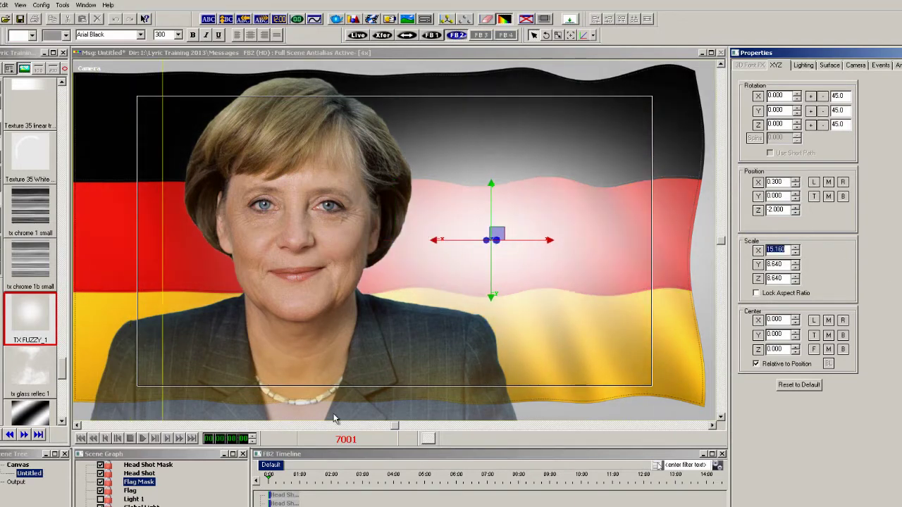
Step: Move the Flag layer right to Position X 0.3
left_click(130, 491)
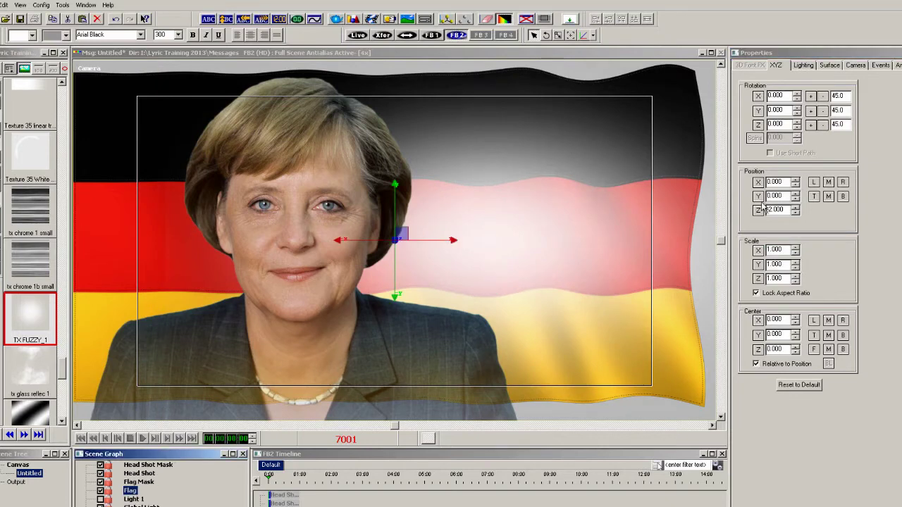
left_click(797, 180)
left_click(797, 180)
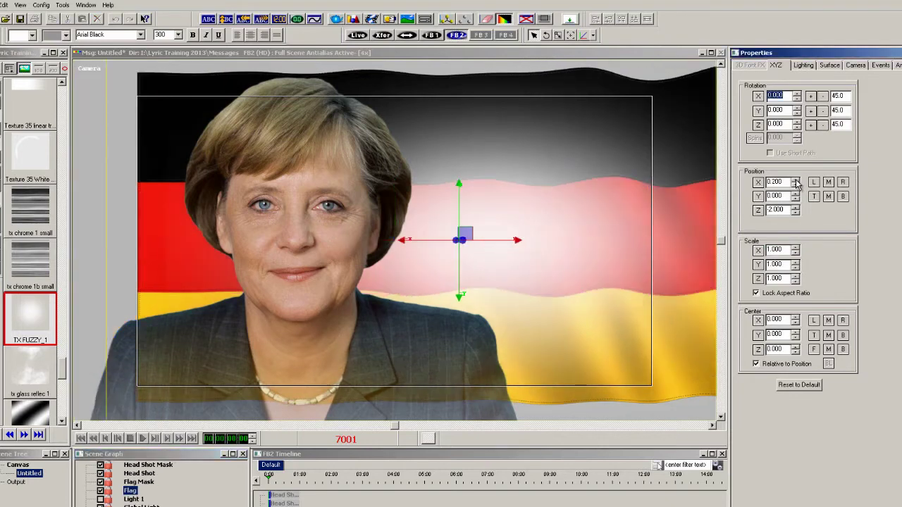
left_click(797, 181)
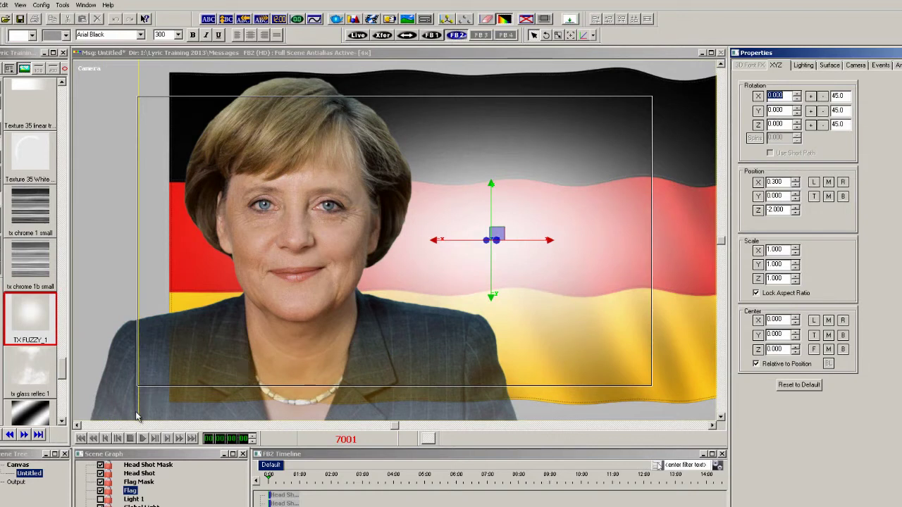
left_click(141, 483)
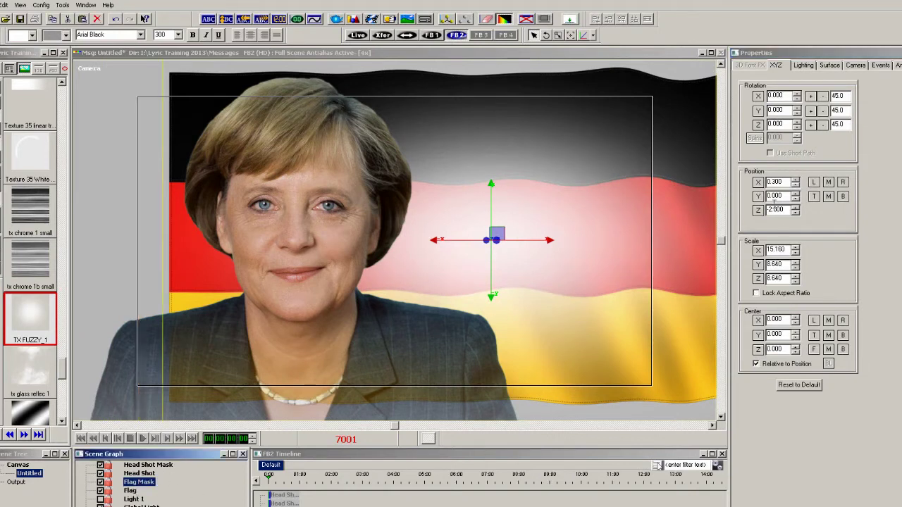
right_click(749, 172)
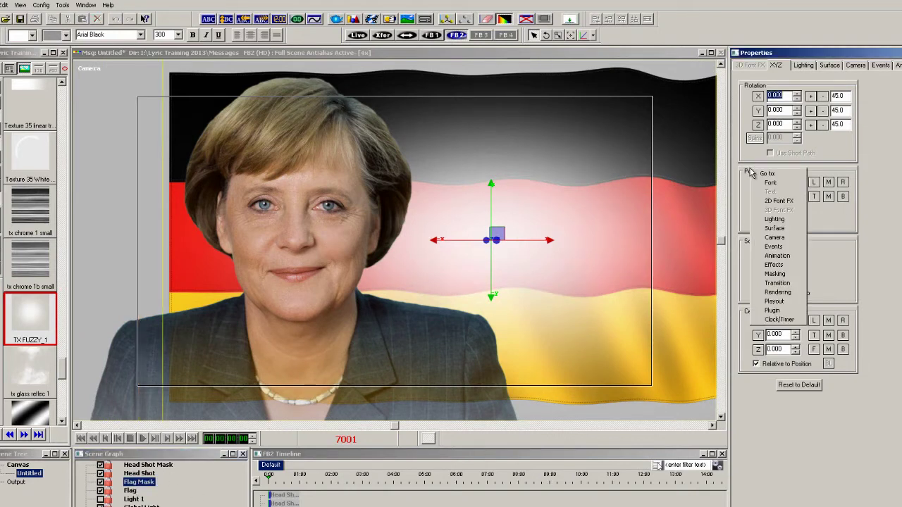
Step: On mask Layer 2, make Flag Mask the active source and Flag the active target
left_click(777, 274)
left_click(848, 85)
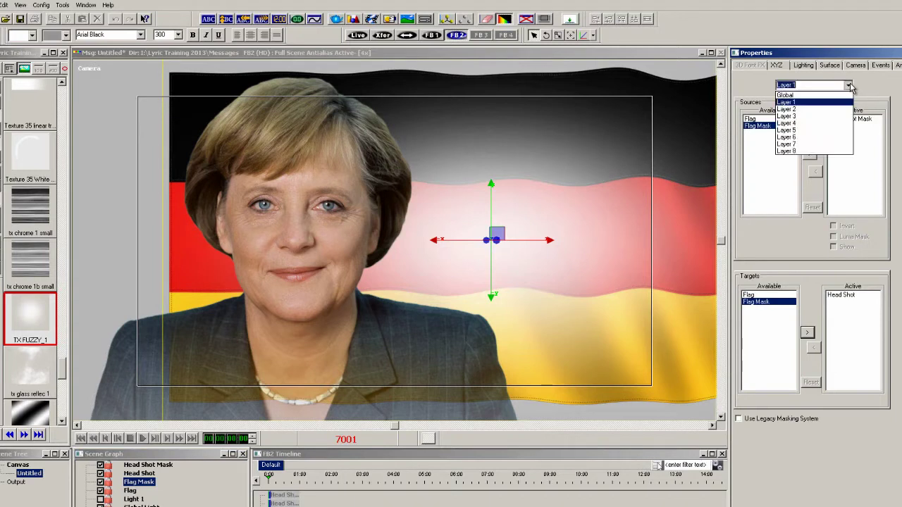
left_click(811, 103)
left_click(809, 154)
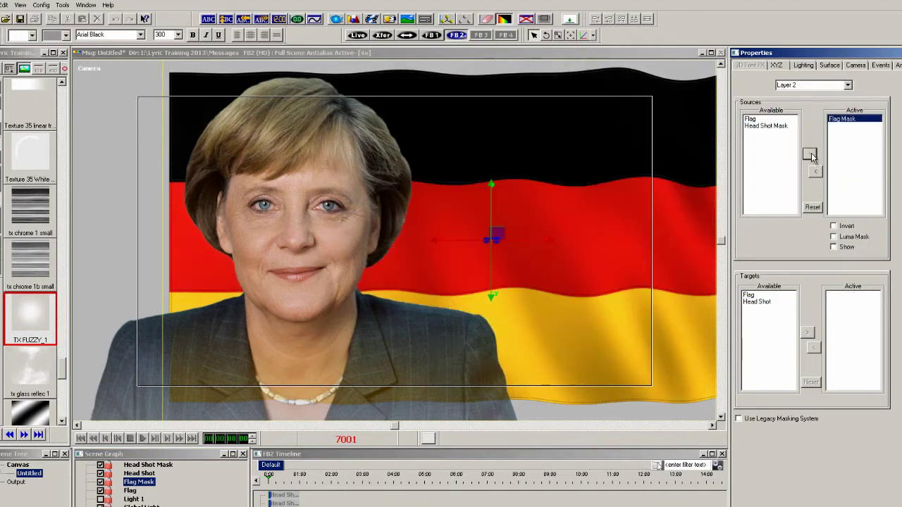
left_click(131, 491)
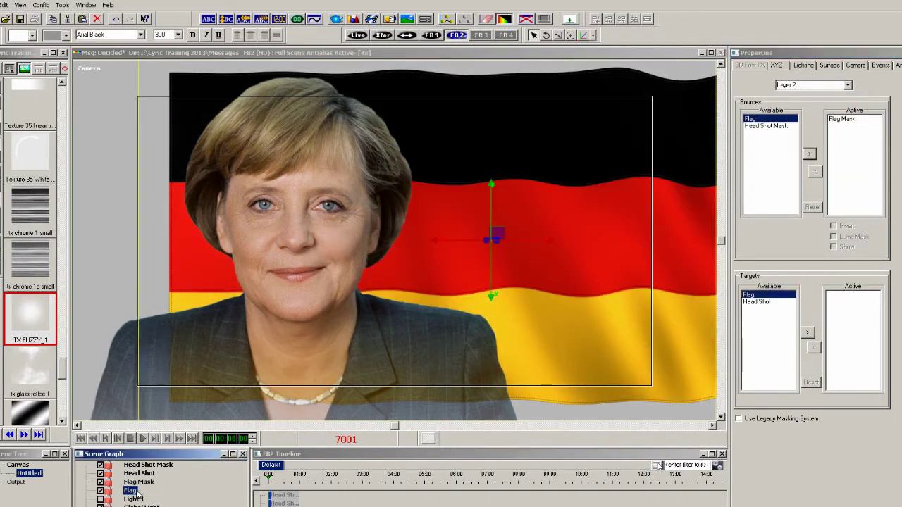
left_click(808, 334)
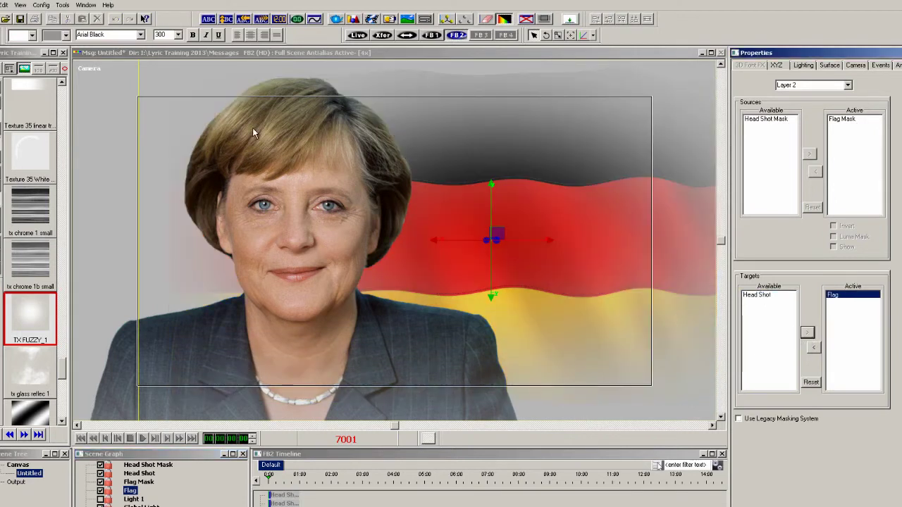
left_click(181, 454)
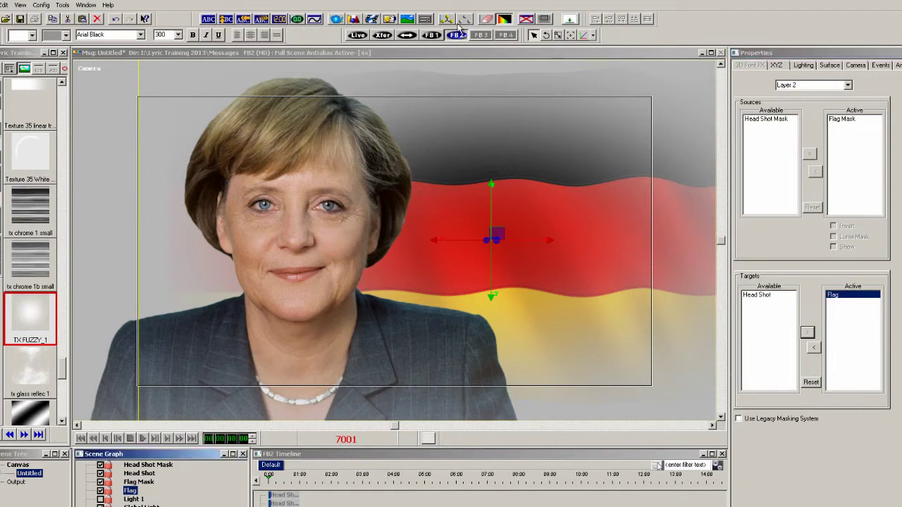
Step: Add a new 3D text object reading NAME
left_click(425, 20)
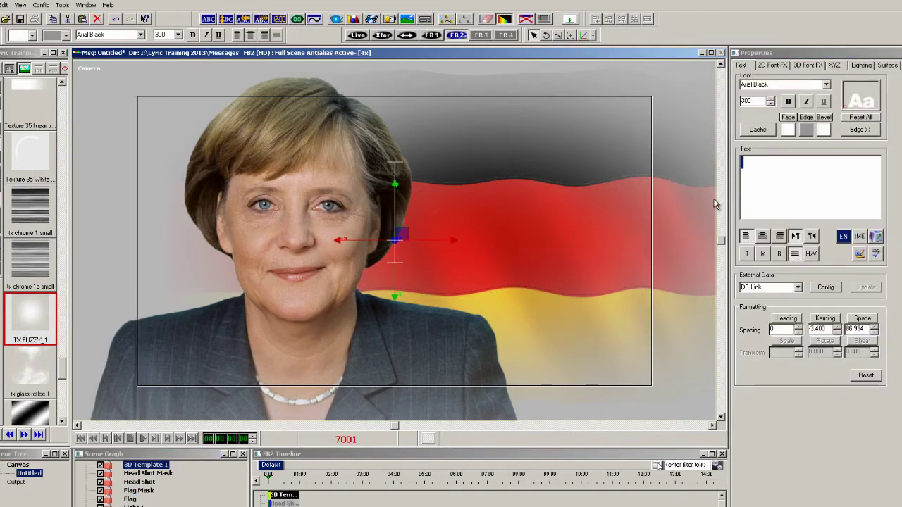
left_click(745, 165)
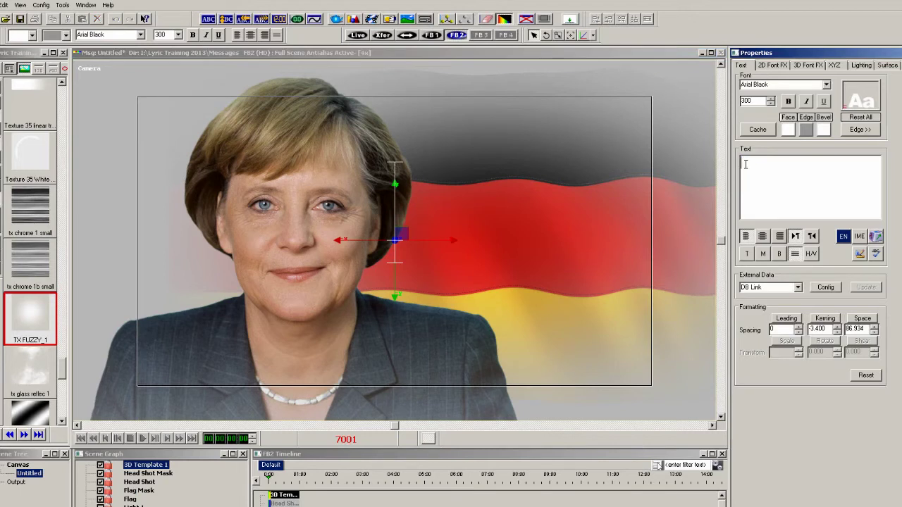
type("NAME")
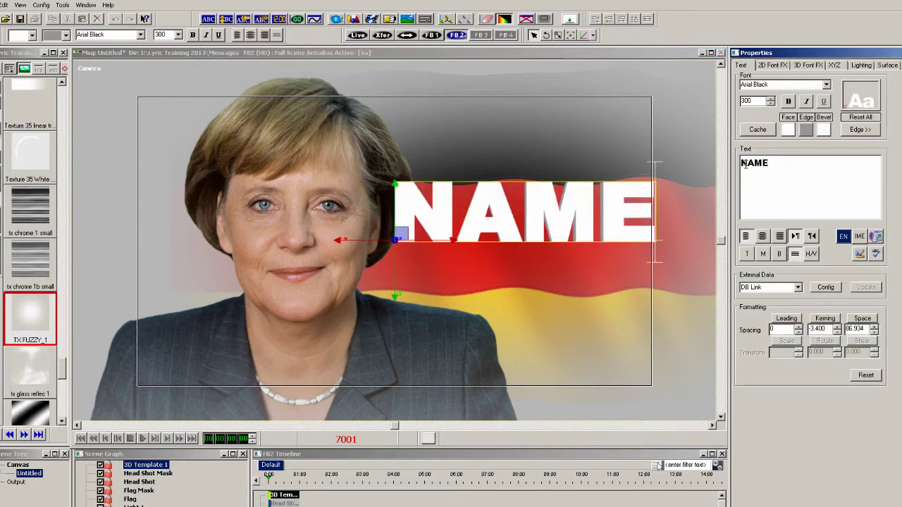
key("Home")
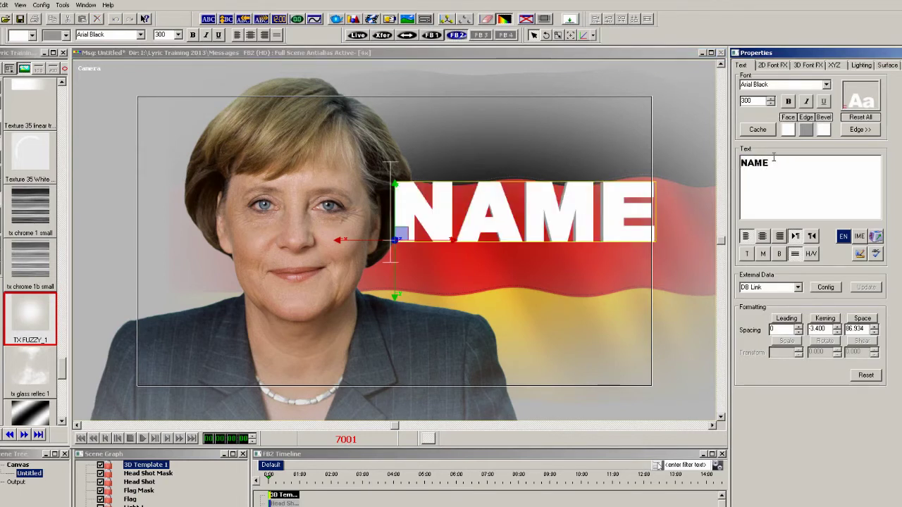
left_click_drag(741, 163, 788, 164)
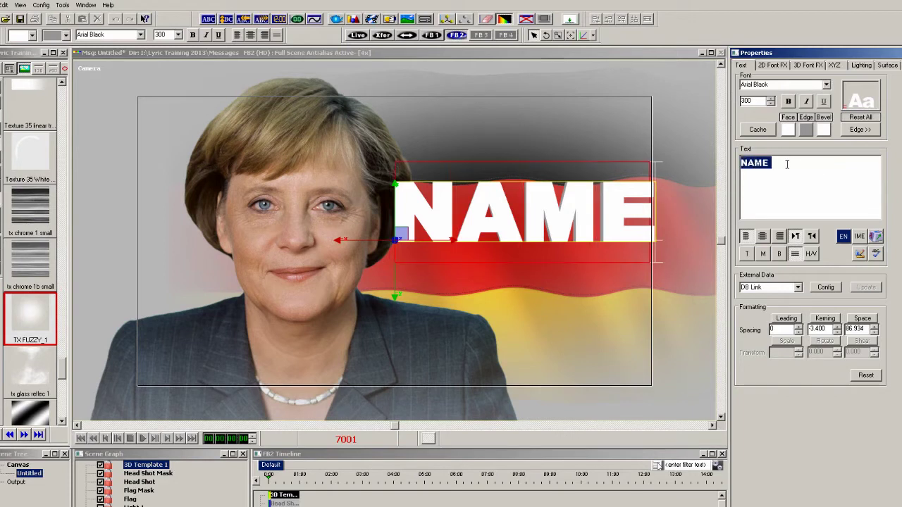
Step: Shrink the NAME text to font size 270 and drag it to the lower left
left_click(771, 104)
left_click(771, 104)
left_click(771, 104)
left_click(771, 105)
left_click(771, 104)
left_click(771, 104)
left_click(771, 105)
left_click(771, 104)
left_click(771, 104)
left_click(771, 104)
left_click_drag(578, 182, 318, 326)
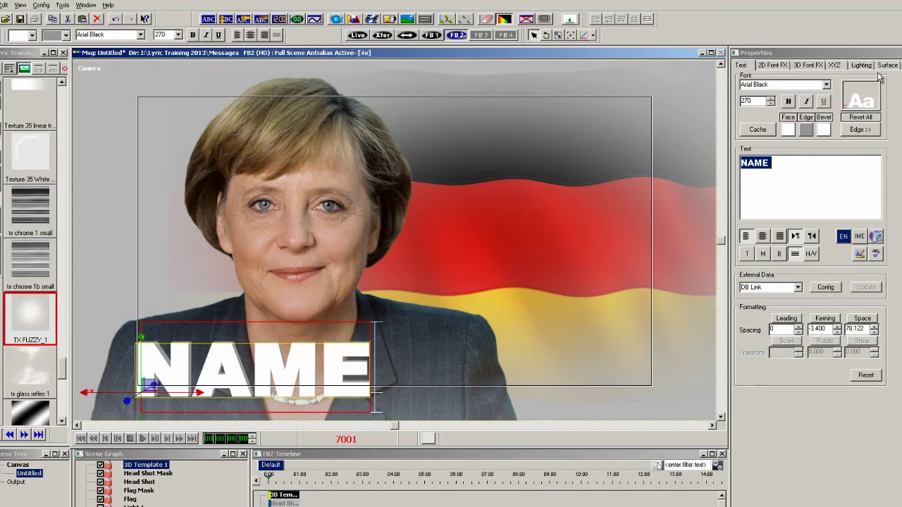
Step: Give the NAME text a 3D character depth of 0.200 and bevel depth of 0.030
left_click(860, 129)
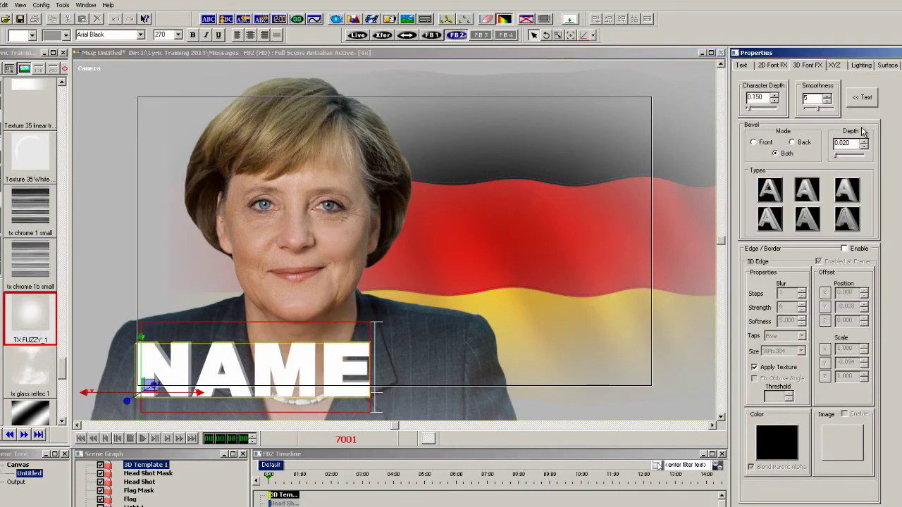
left_click(775, 97)
left_click(775, 97)
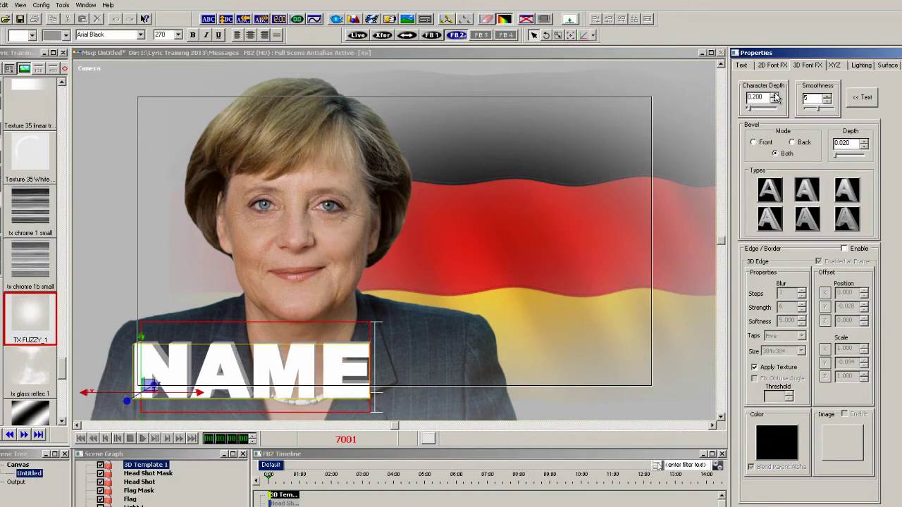
left_click(864, 141)
left_click(865, 147)
left_click(865, 141)
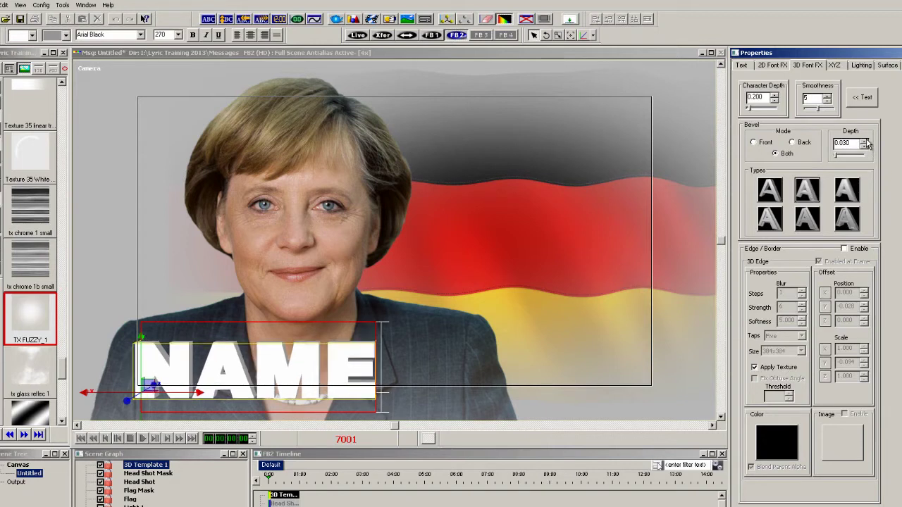
left_click(865, 141)
left_click(865, 146)
left_click(864, 146)
left_click(887, 65)
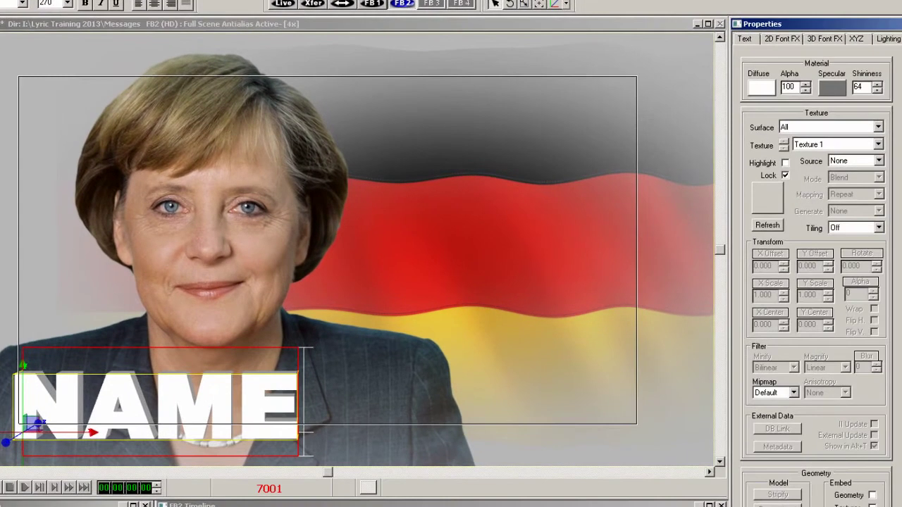
Step: Texture the NAME text's front face with FONT_NAME.png from Images > Name Super, then select the Bevels surface
left_click(878, 126)
left_click(867, 149)
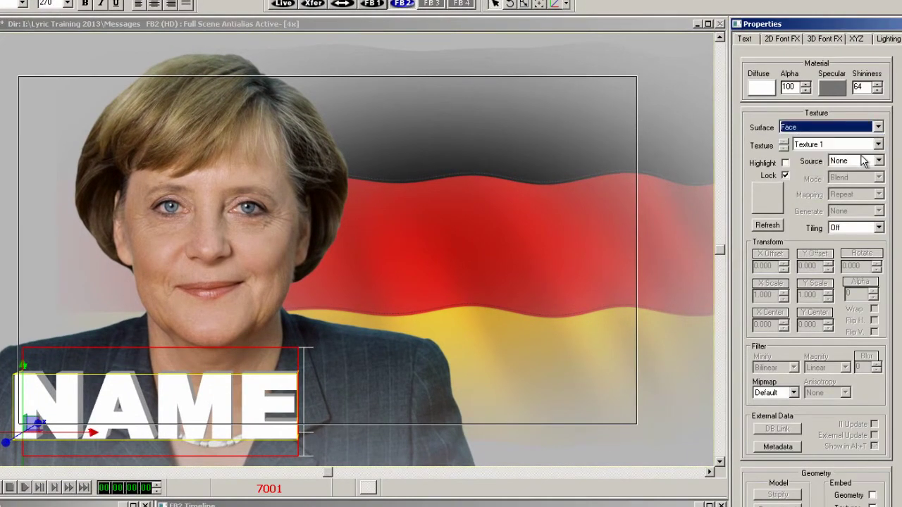
left_click(766, 202)
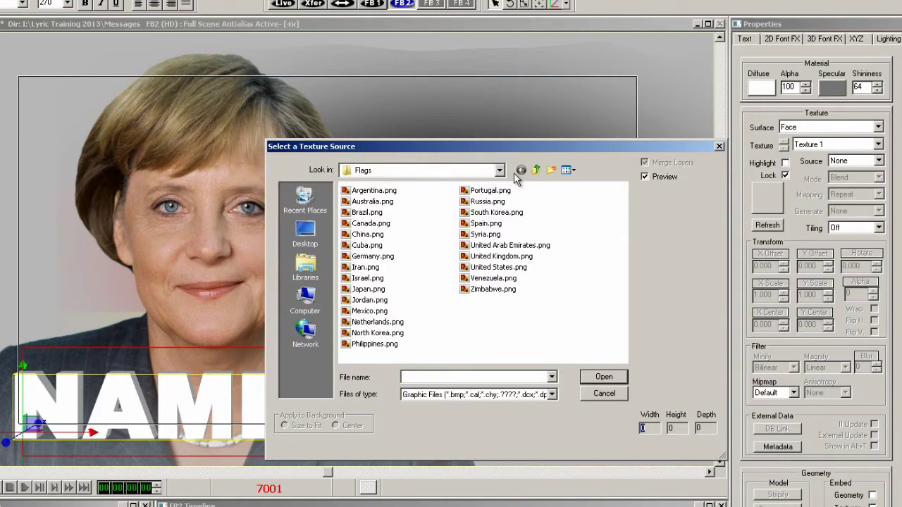
left_click(537, 170)
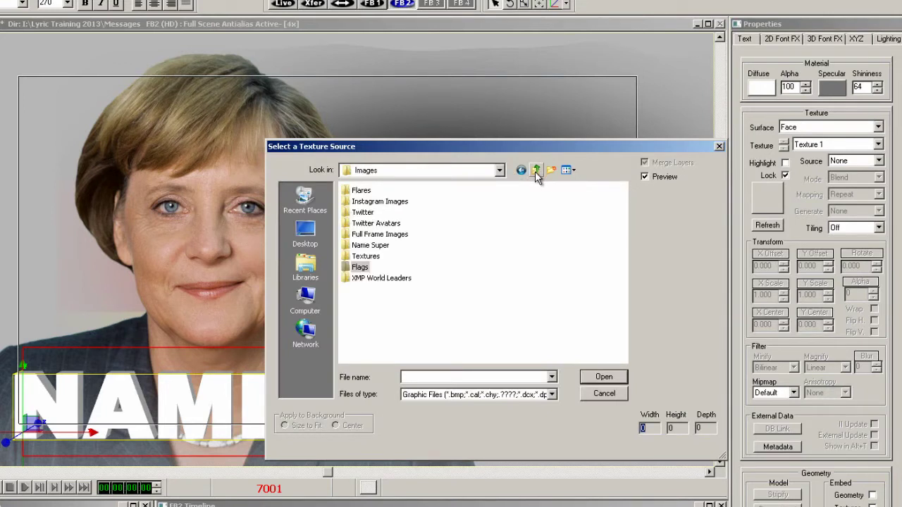
double_click(384, 246)
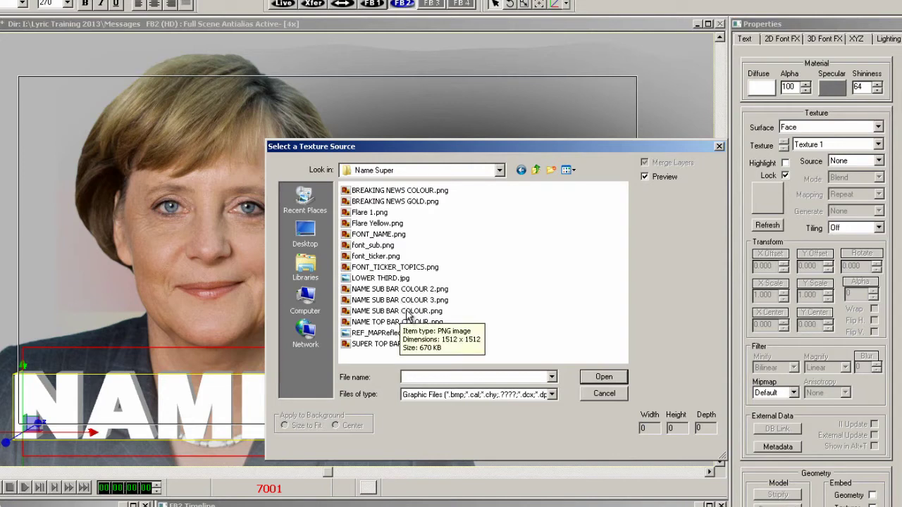
double_click(370, 234)
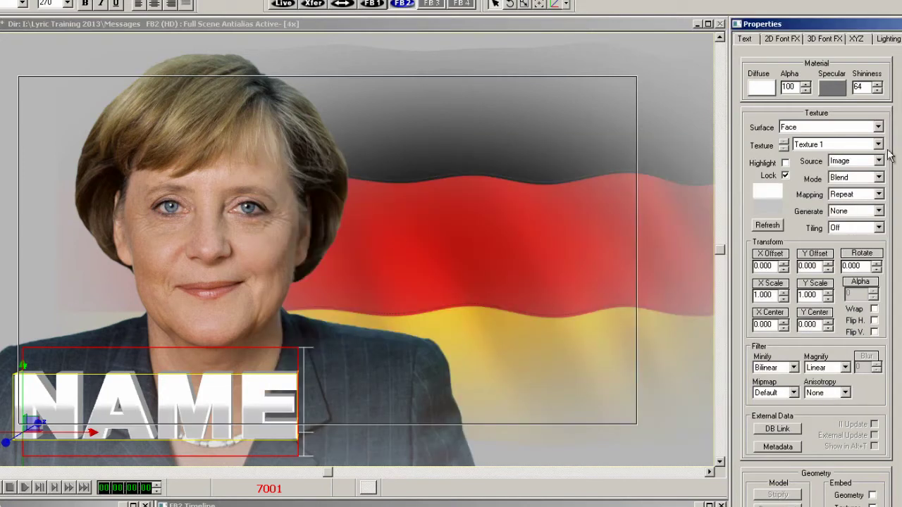
left_click(878, 127)
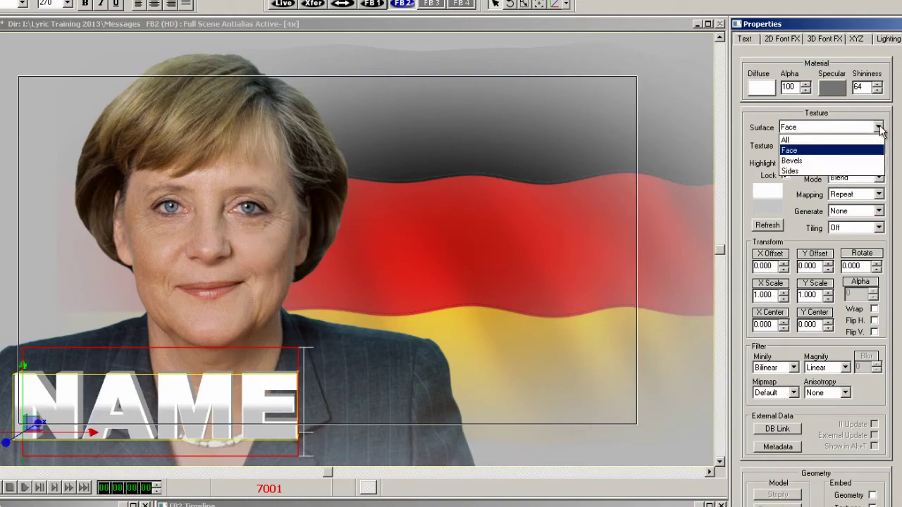
left_click(871, 161)
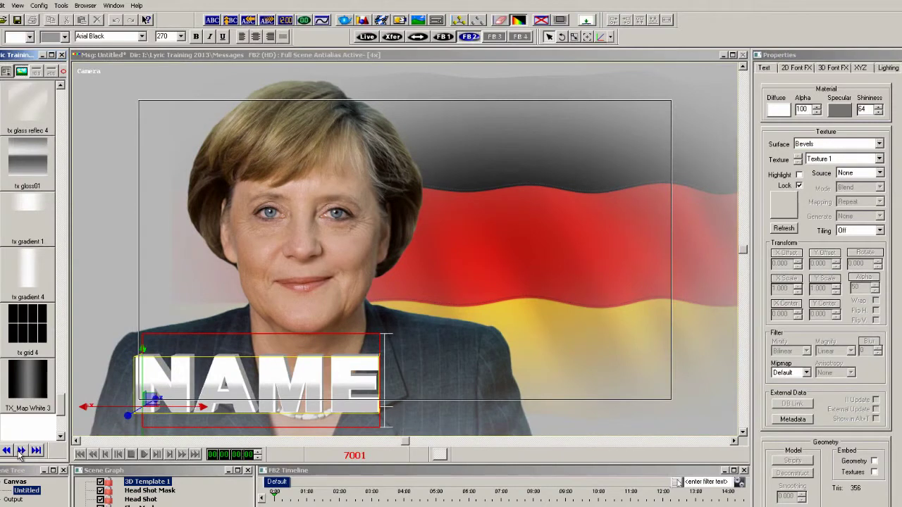
Step: Apply Texture 08 to the bevels with Reflective generation
left_click(6, 450)
left_click(6, 450)
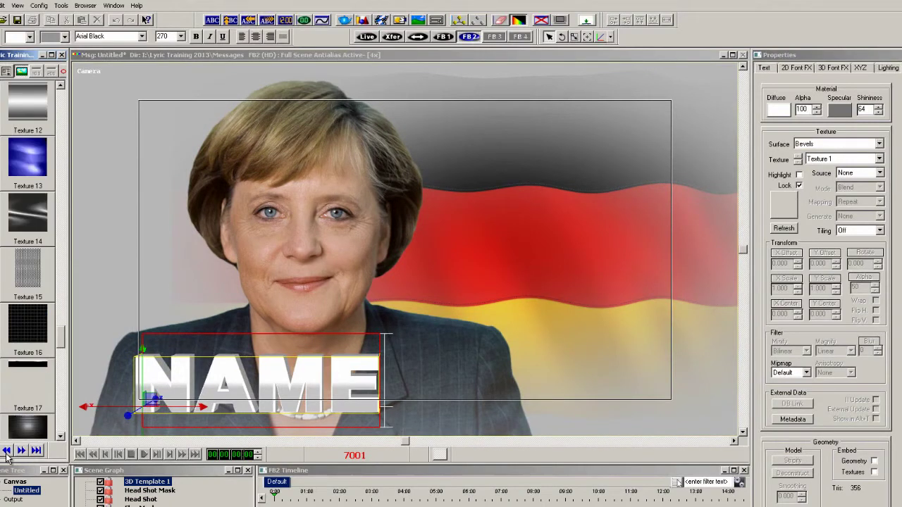
left_click(39, 284)
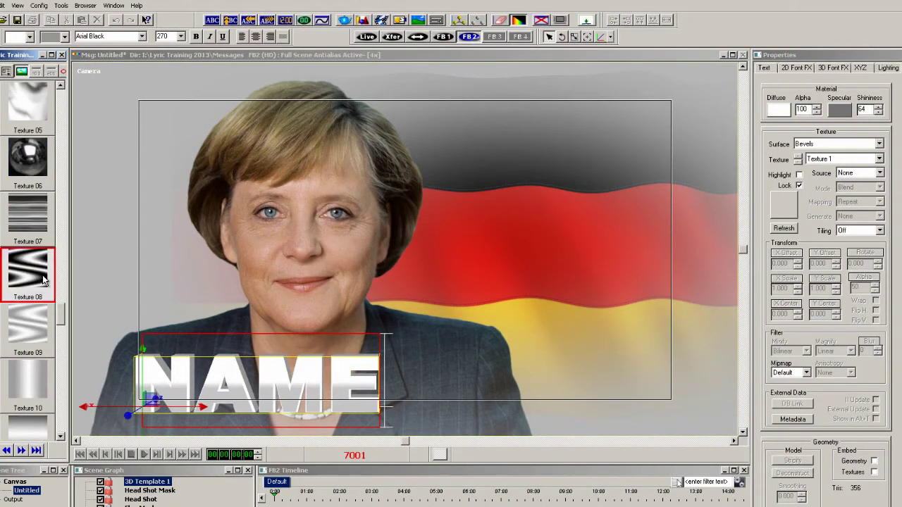
left_click(794, 213)
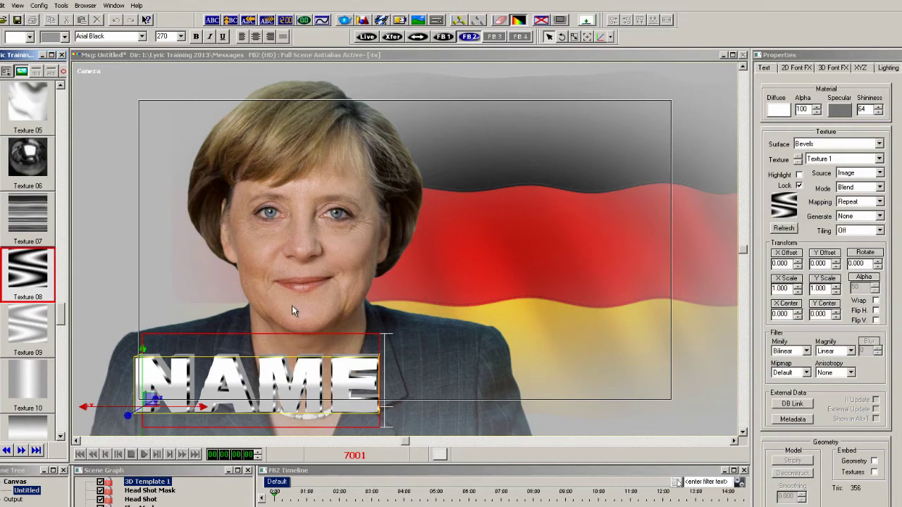
left_click(879, 216)
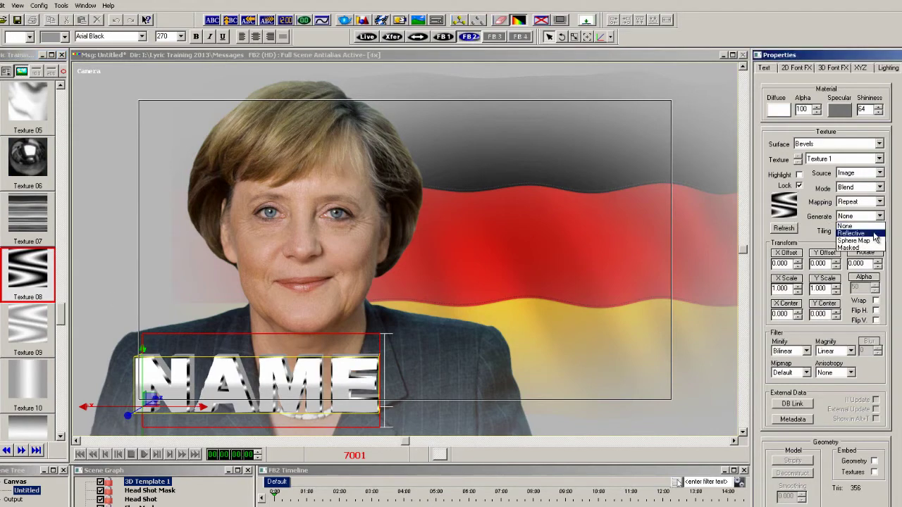
left_click(876, 239)
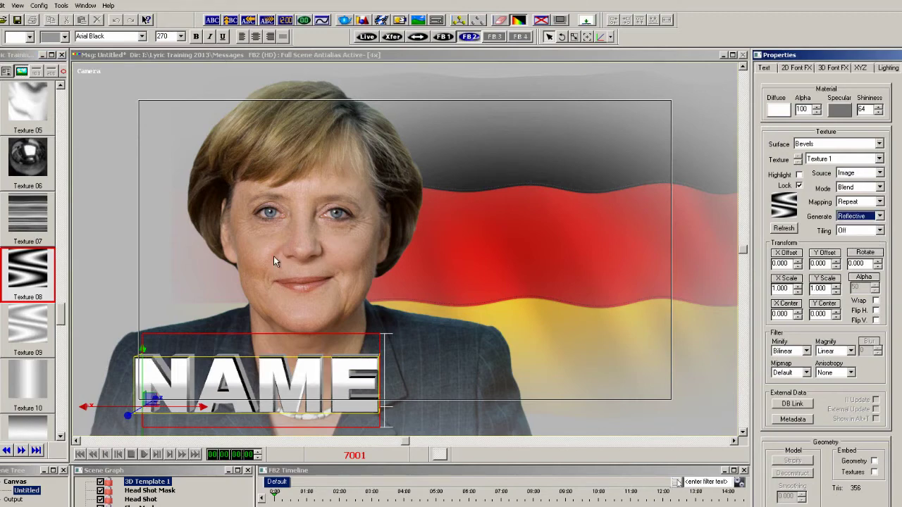
Step: Give the sides reflective Texture 09 and a lighter grey diffuse colour
left_click(880, 143)
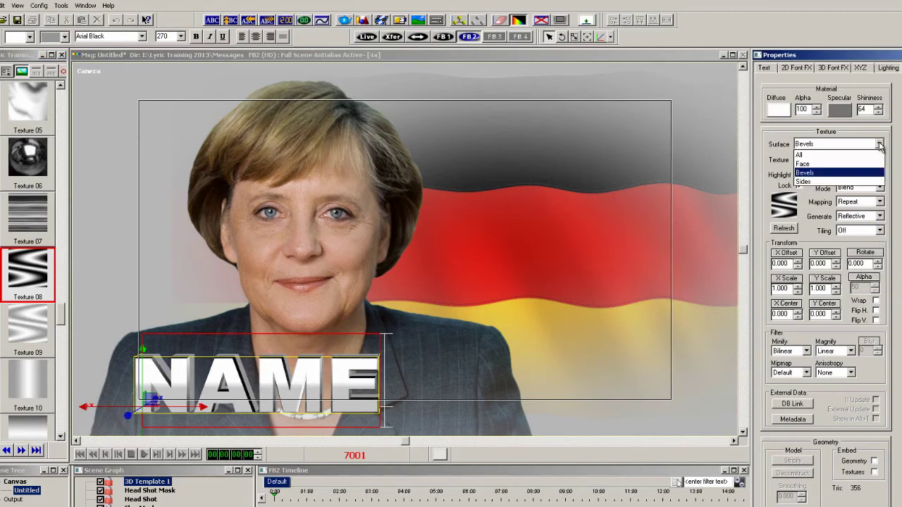
left_click(862, 181)
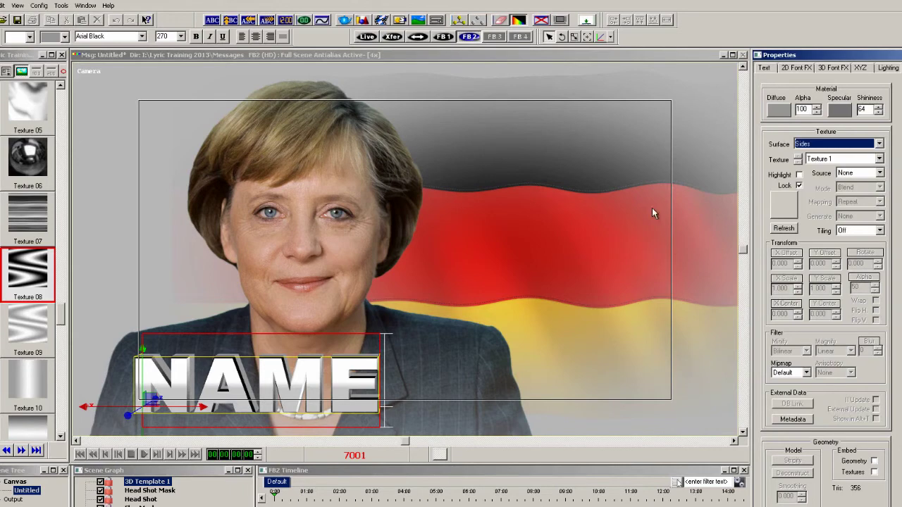
left_click_drag(26, 324, 788, 208)
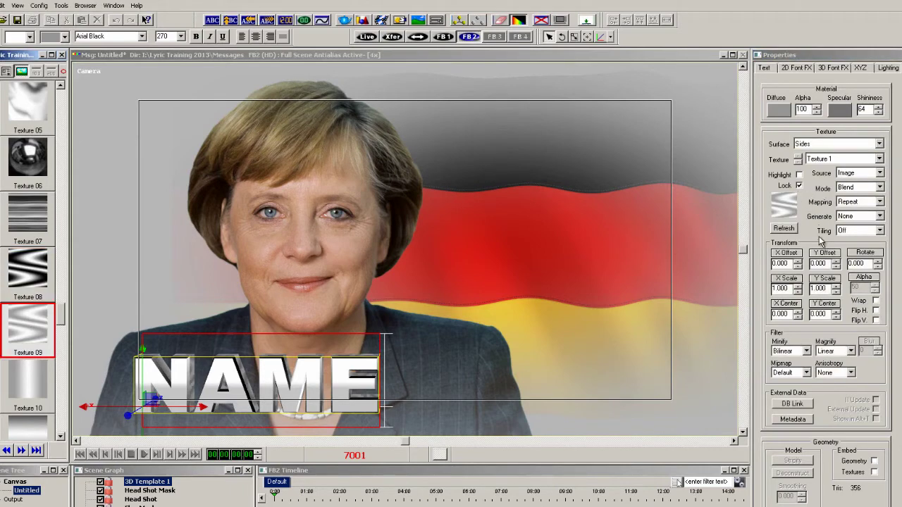
left_click(880, 217)
left_click(874, 233)
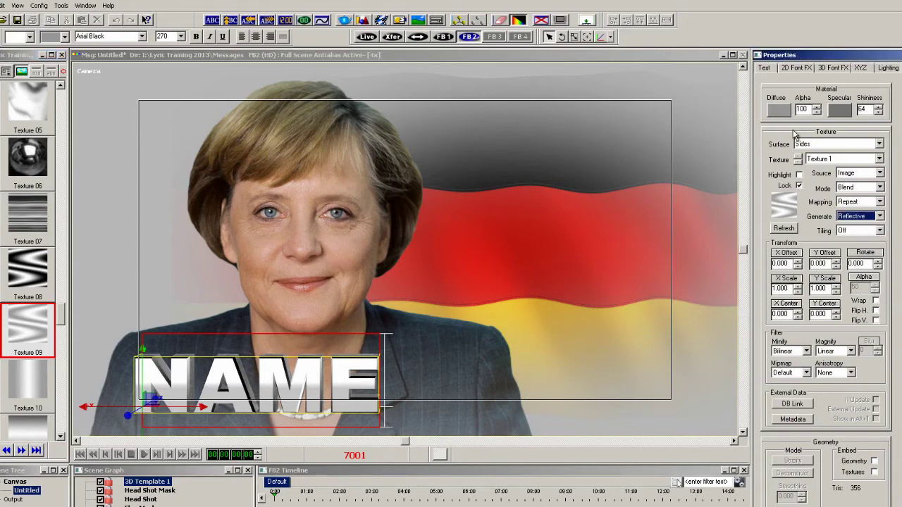
left_click(779, 111)
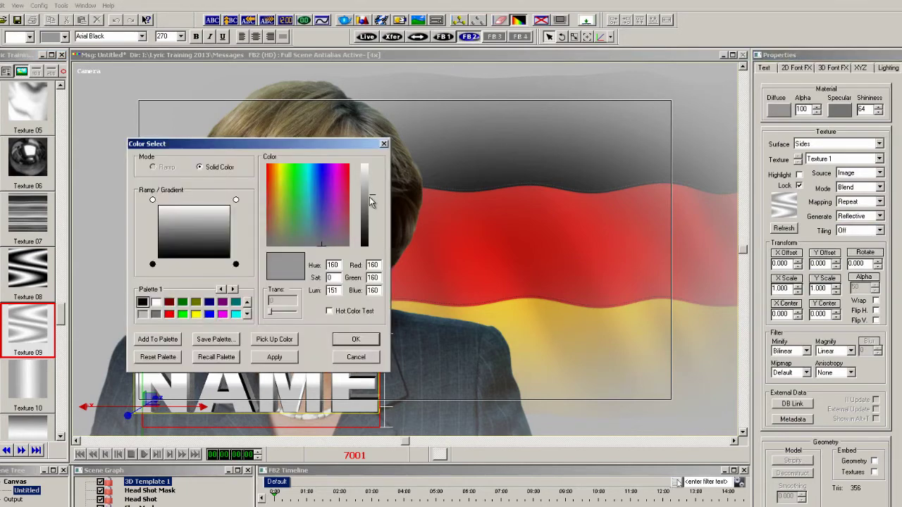
left_click_drag(369, 197, 369, 183)
left_click(363, 342)
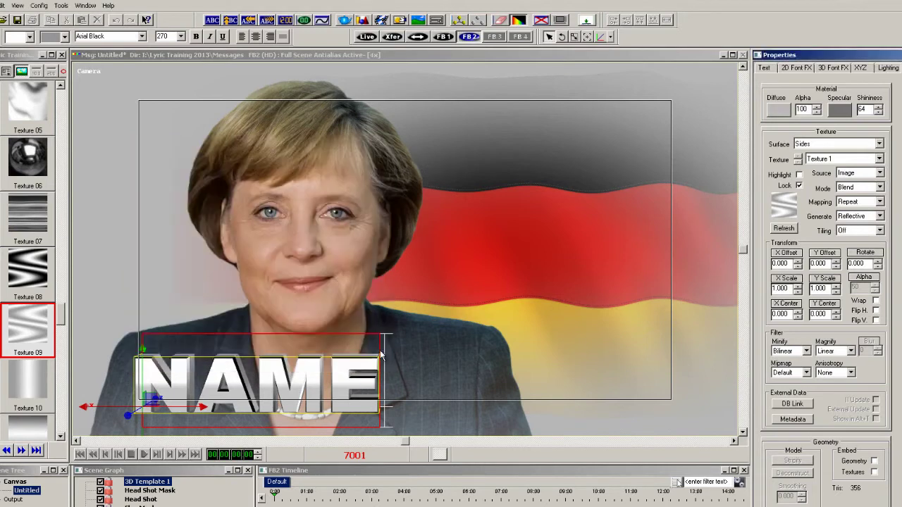
Step: Return to the Bevels surface and begin renaming the 3D Template 1 layer
left_click(879, 143)
left_click(866, 177)
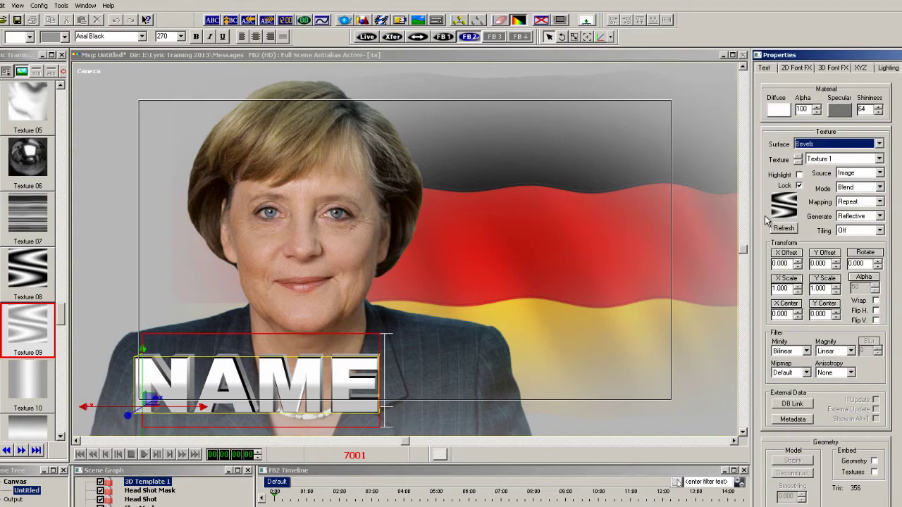
left_click(150, 481)
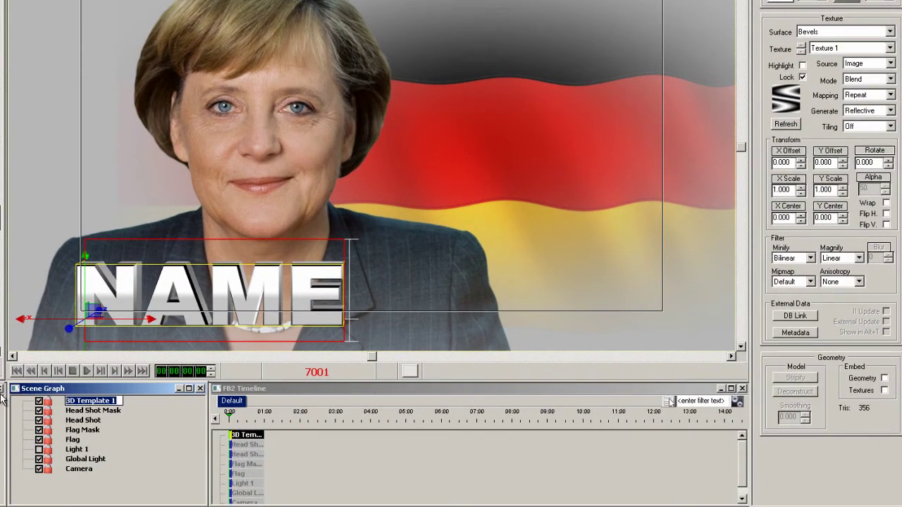
Step: Rename the 3D Template 1 layer to 'Name Super'
key("BackSpace")
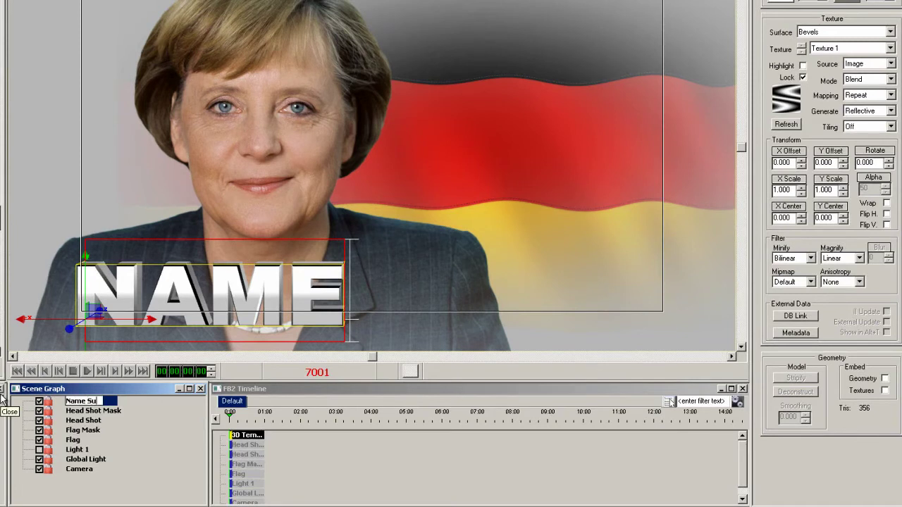
type("Name Super")
key("Return")
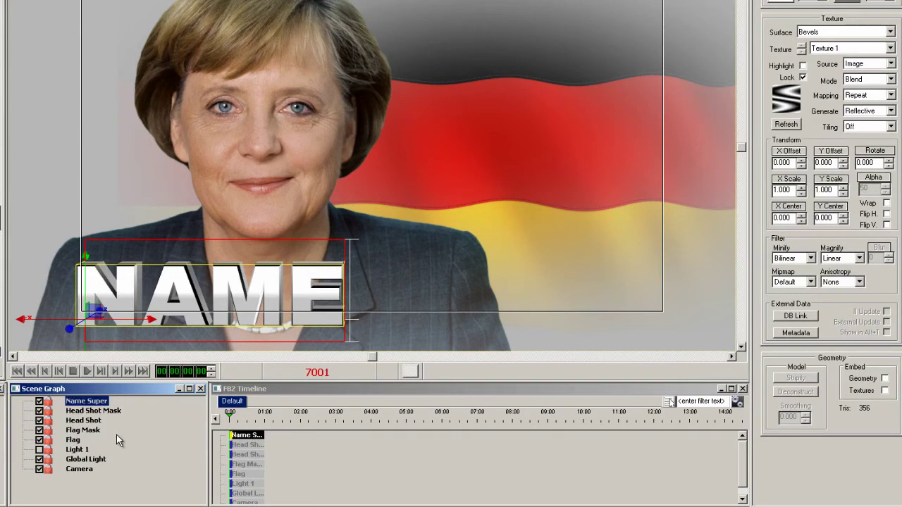
Step: Add a Head Shot metadata rule sending the LAST_NAME tag to the Name Super template
left_click(90, 422)
right_click(93, 423)
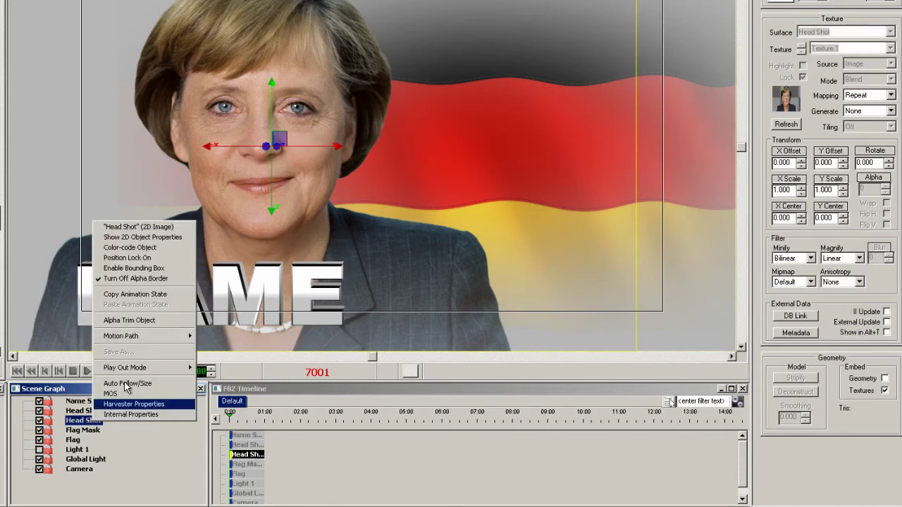
left_click(137, 237)
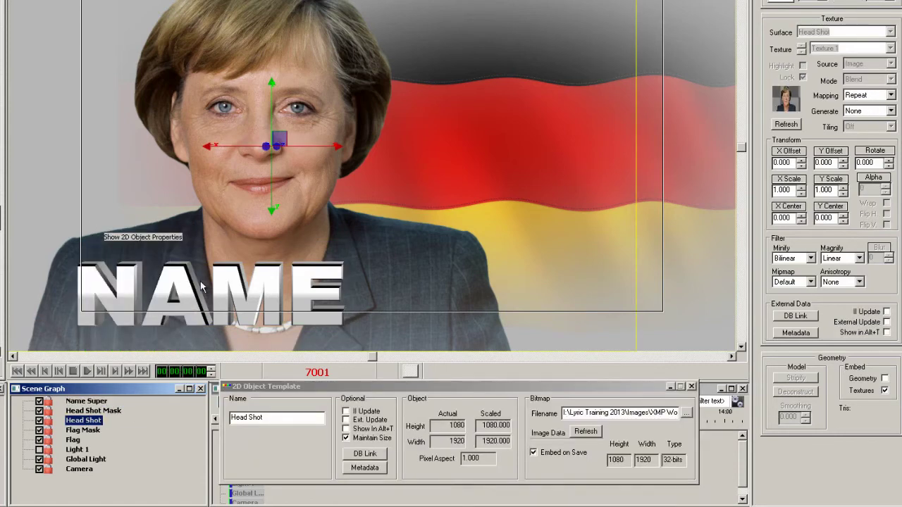
left_click(365, 468)
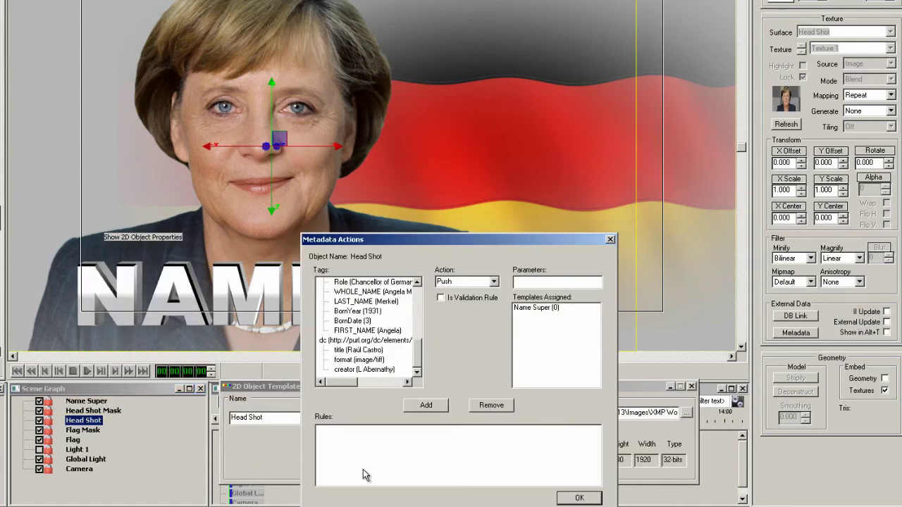
left_click(366, 302)
left_click(529, 310)
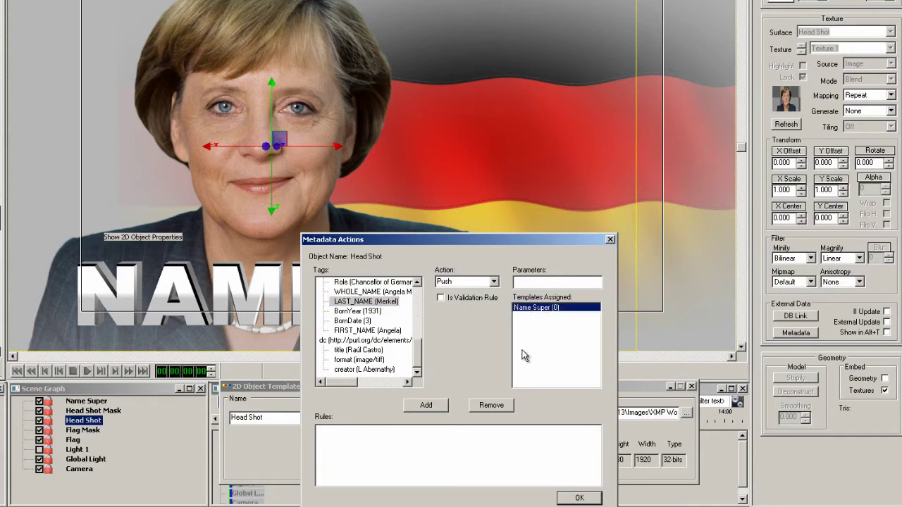
left_click(425, 406)
left_click(582, 498)
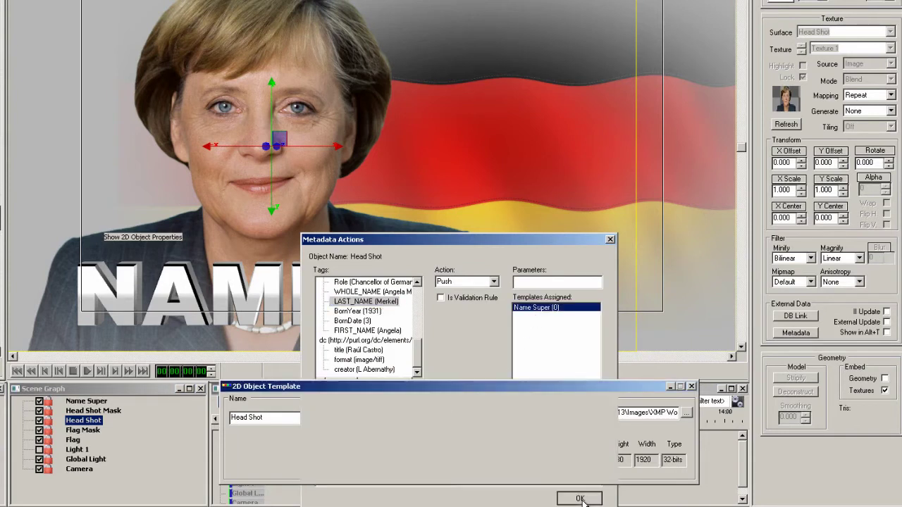
left_click(96, 403)
Step: Turn on Size To Fit W, Auto Erase and All Caps for Name Super, widening its box to 1500.9
right_click(97, 403)
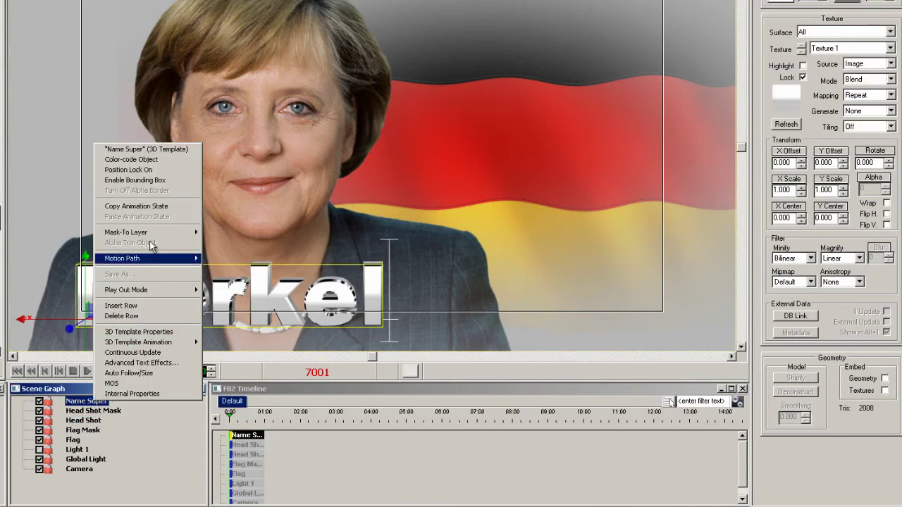
left_click(149, 332)
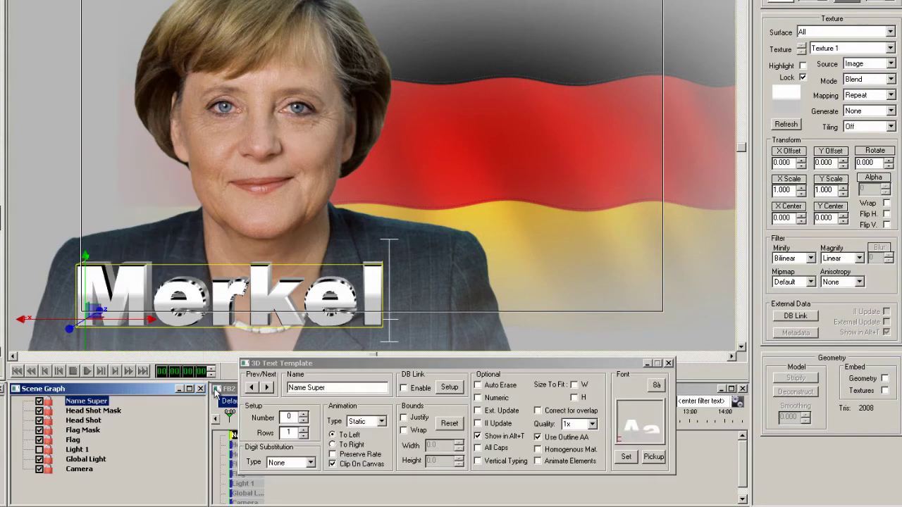
left_click(577, 387)
left_click(478, 385)
left_click(479, 448)
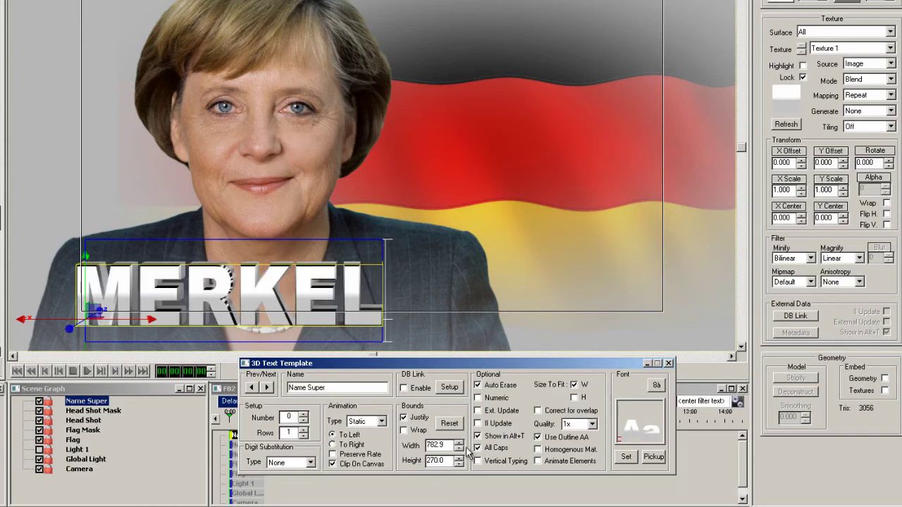
left_click_drag(461, 445, 459, 448)
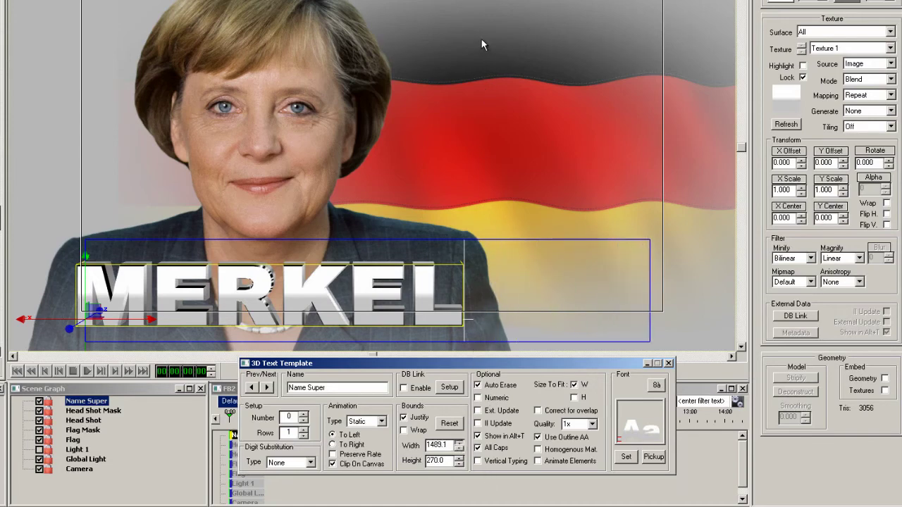
left_click(669, 364)
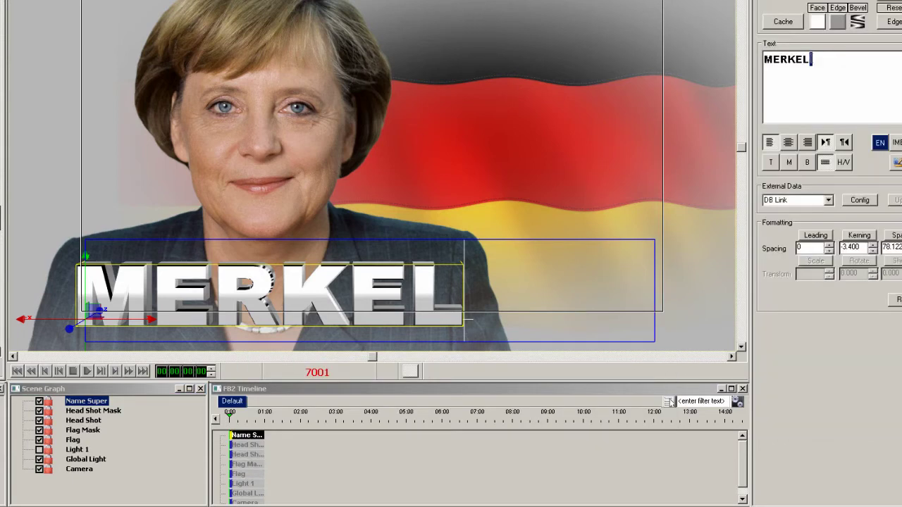
Step: Scale MERKEL's bevel texture to X 0.500 and Y 0.400
double_click(821, 65)
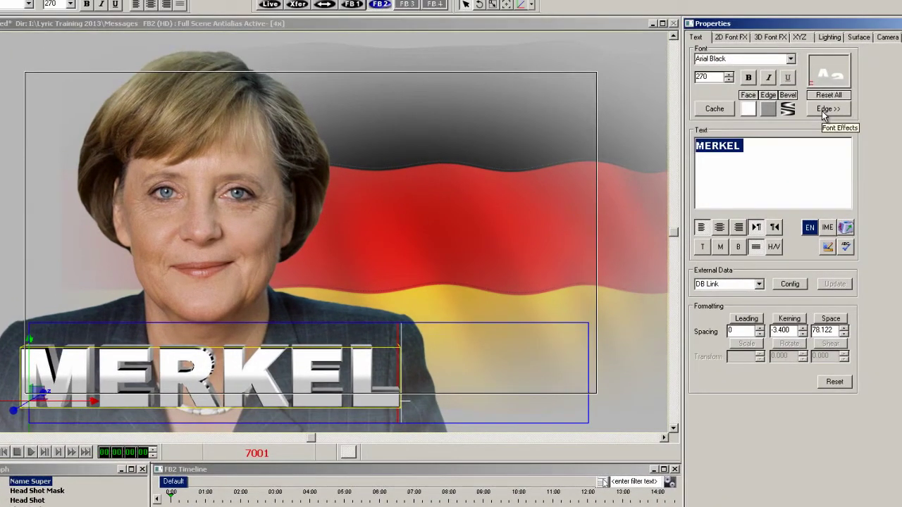
left_click(892, 21)
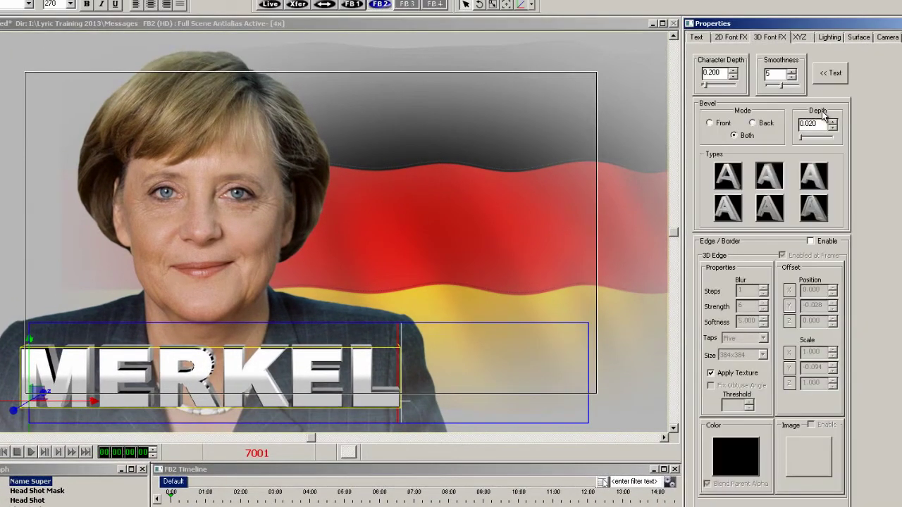
left_click(860, 39)
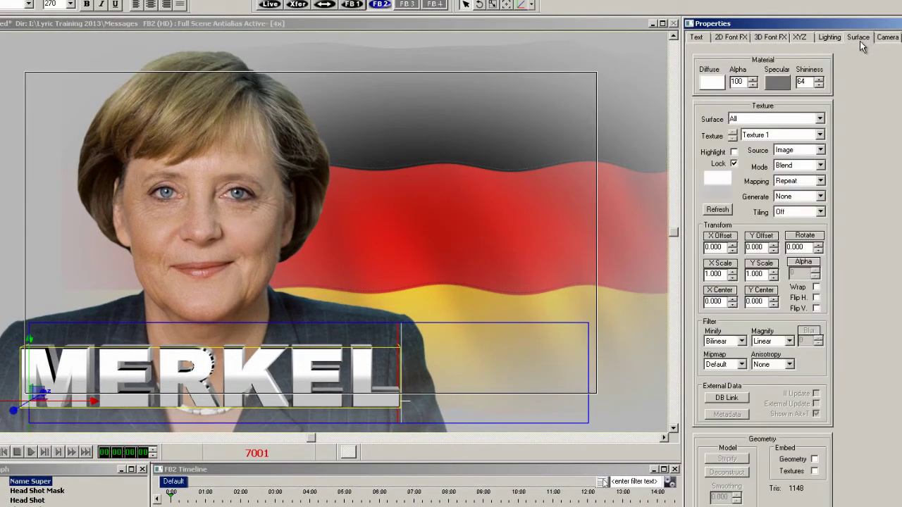
left_click(821, 120)
left_click(811, 147)
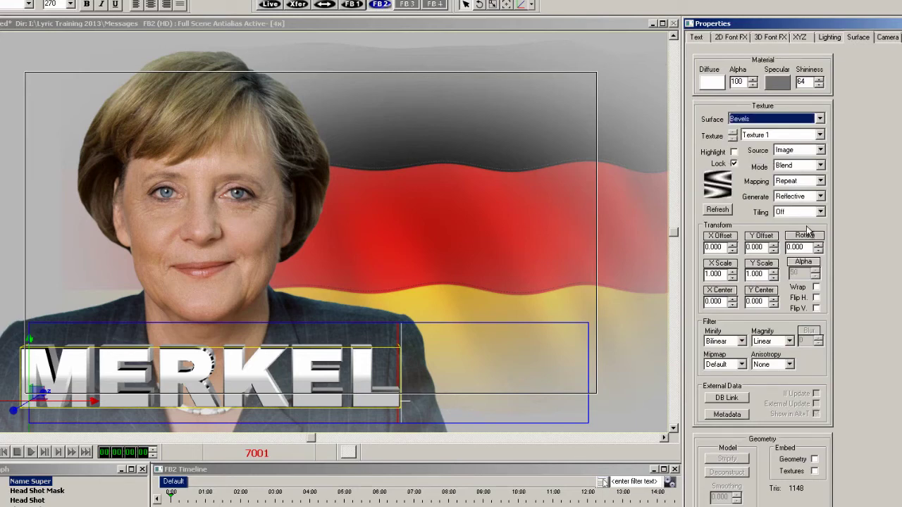
left_click(773, 277)
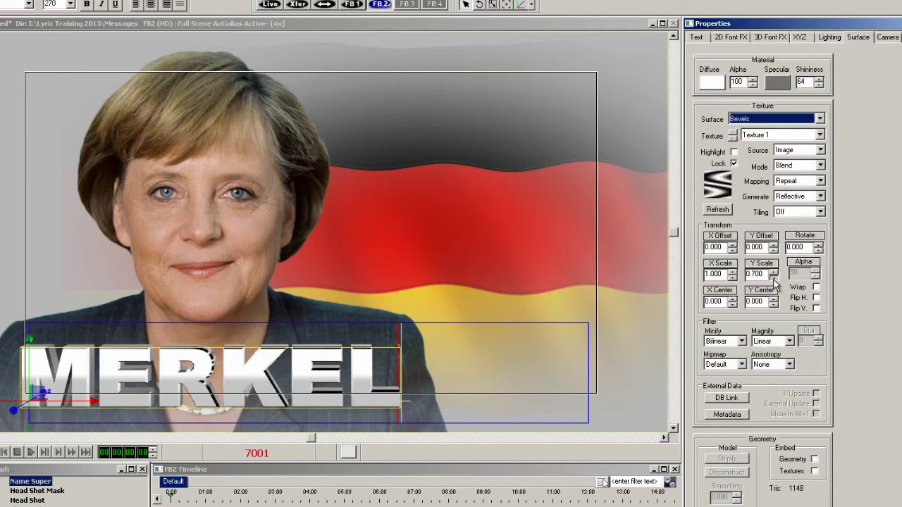
left_click(732, 277)
left_click(732, 276)
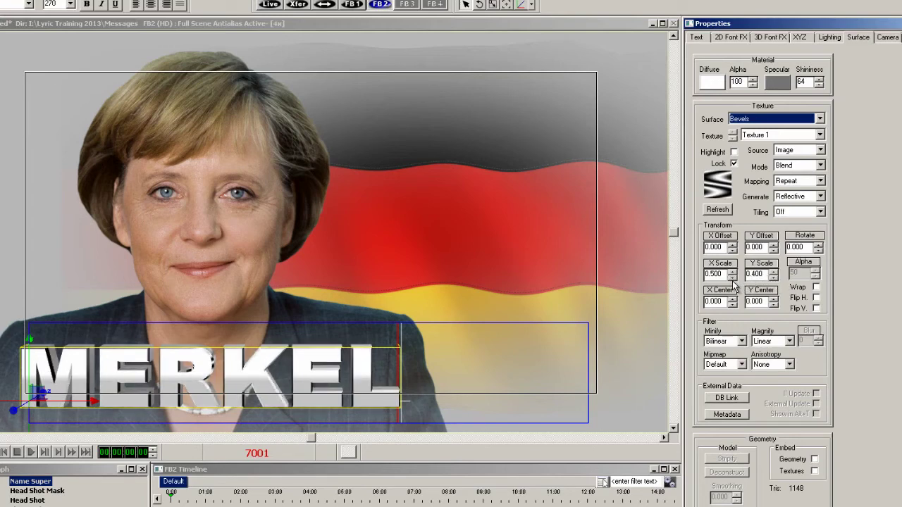
Step: Scale the sides texture to X 0.300 and Y -0.340
left_click(820, 119)
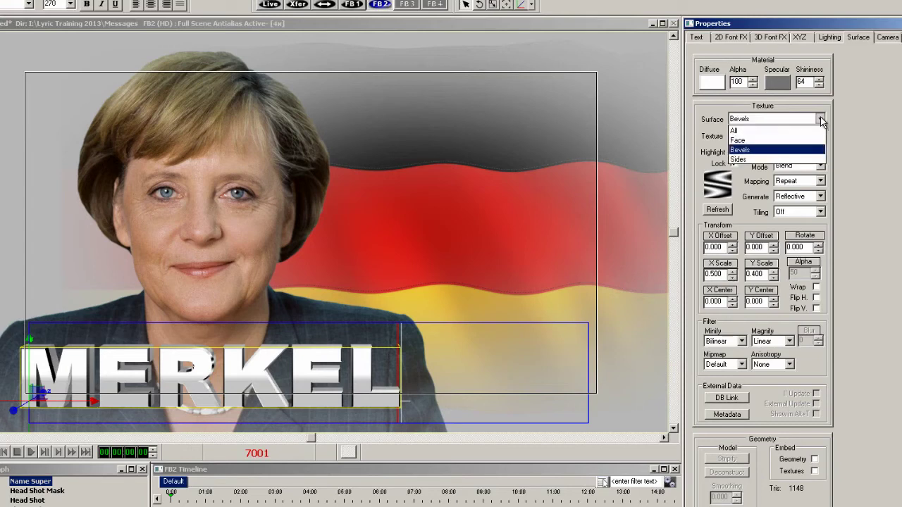
left_click(786, 160)
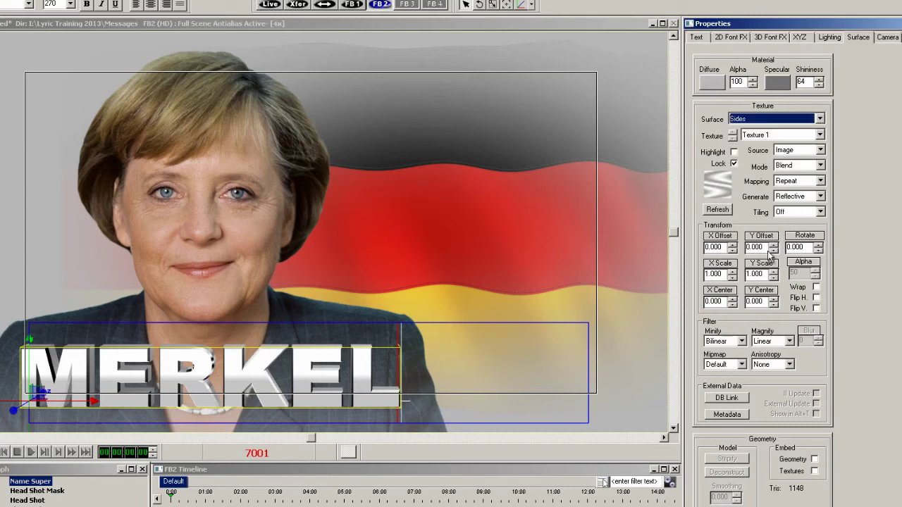
left_click_drag(760, 275, 698, 273)
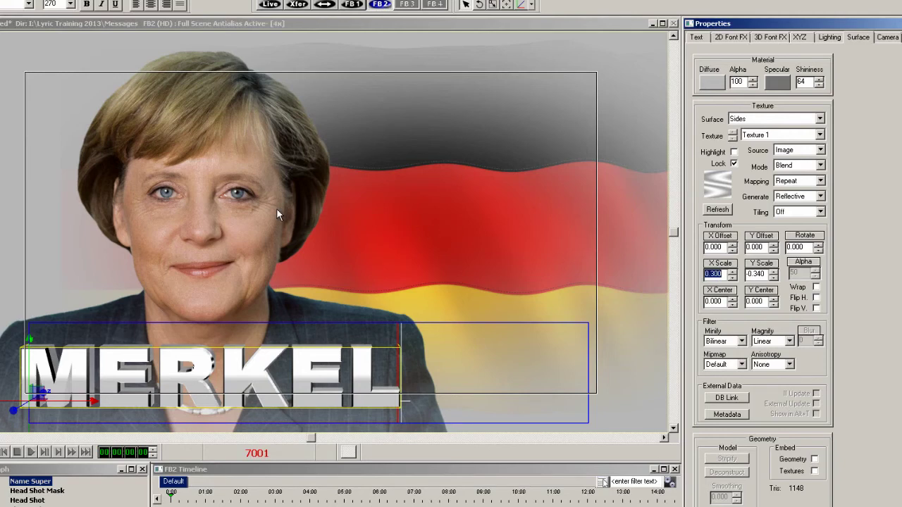
left_click(262, 24)
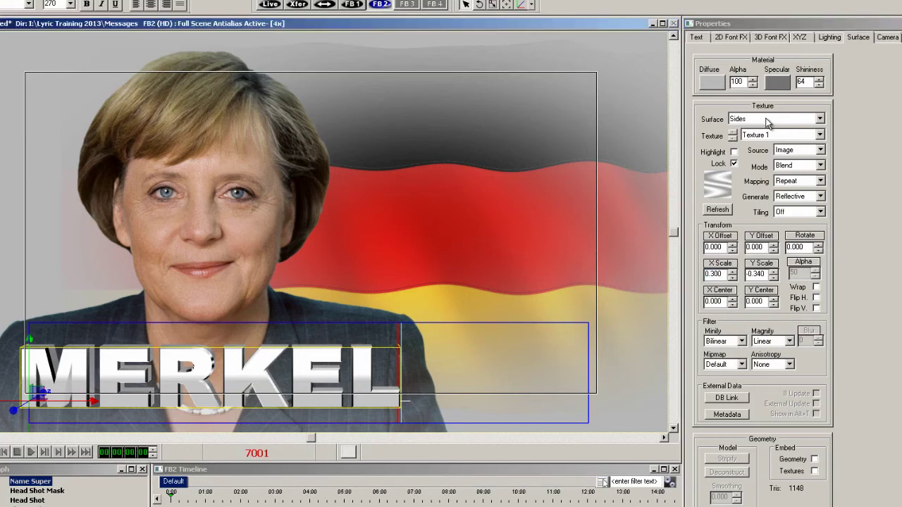
right_click(845, 95)
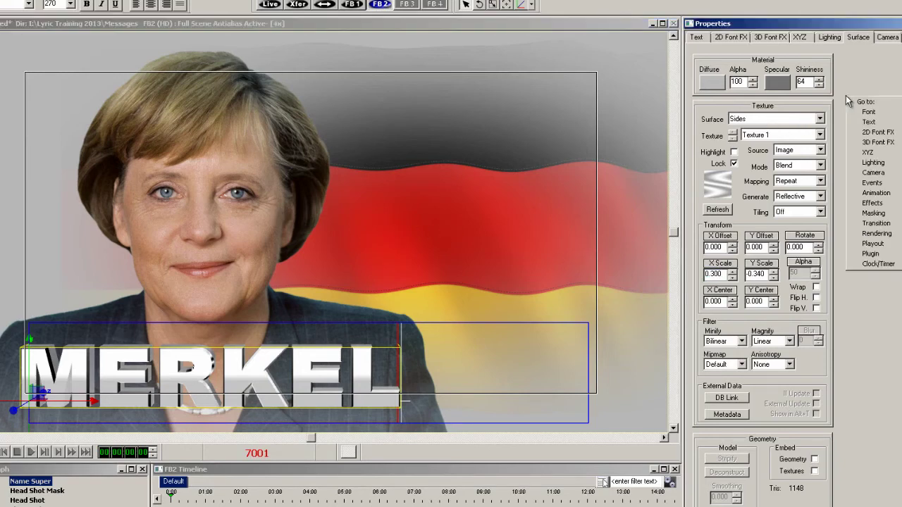
Step: Add a 3DEdge - Border effect to MERKEL with strength 6, Y position -0.030, Y scale 0.094
left_click(866, 203)
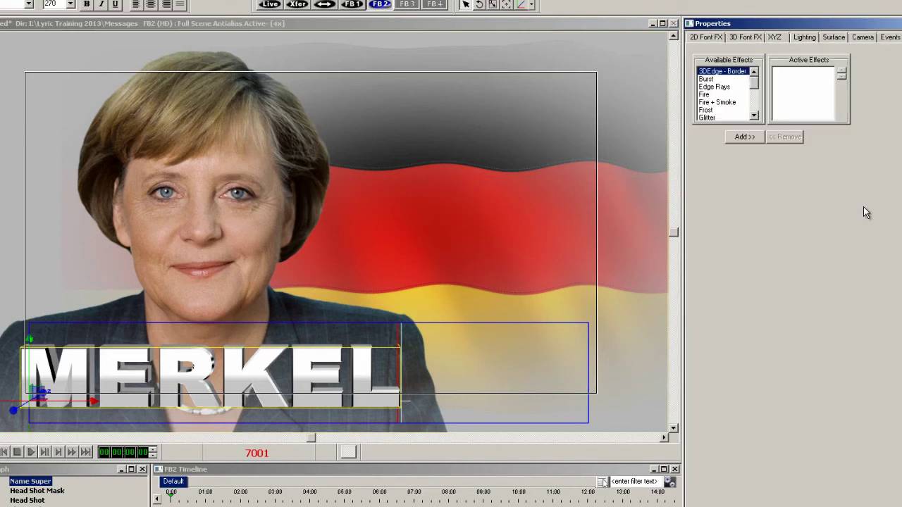
left_click(749, 137)
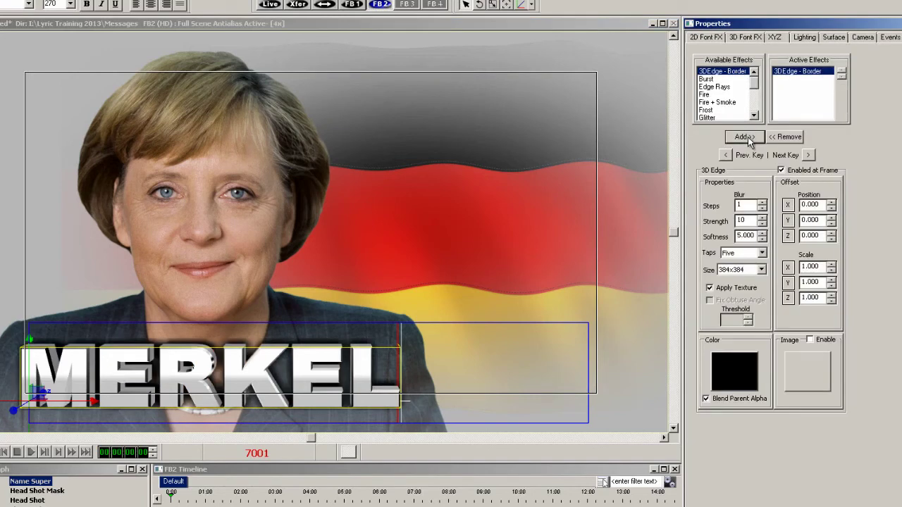
left_click(762, 223)
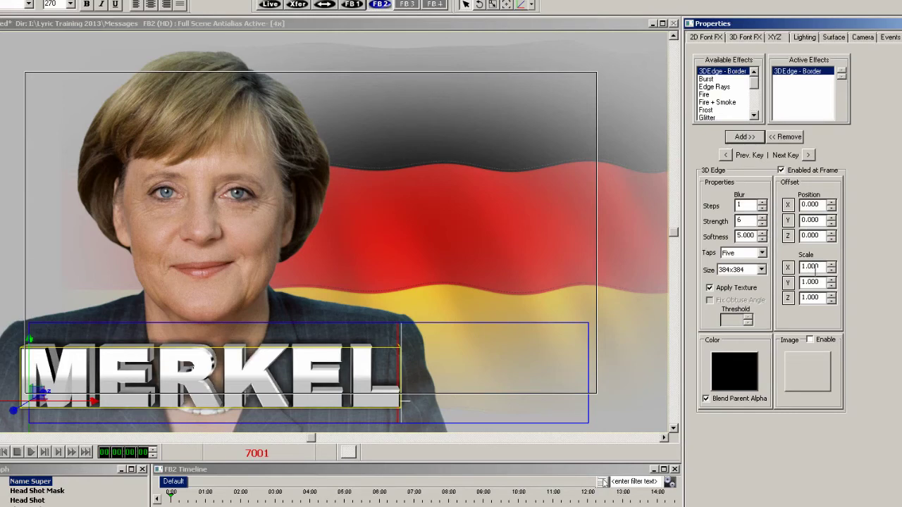
left_click_drag(825, 283, 473, 261)
left_click_drag(809, 284, 874, 285)
left_click_drag(822, 219, 644, 270)
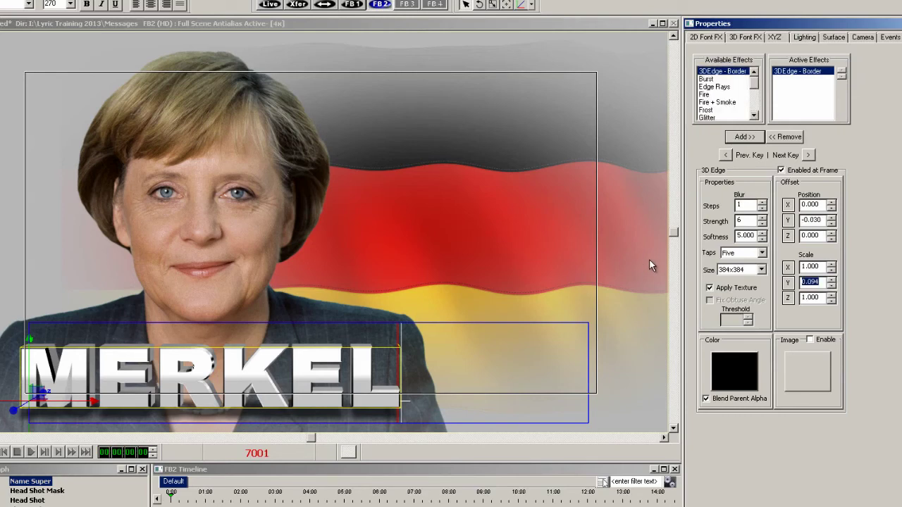
left_click(270, 23)
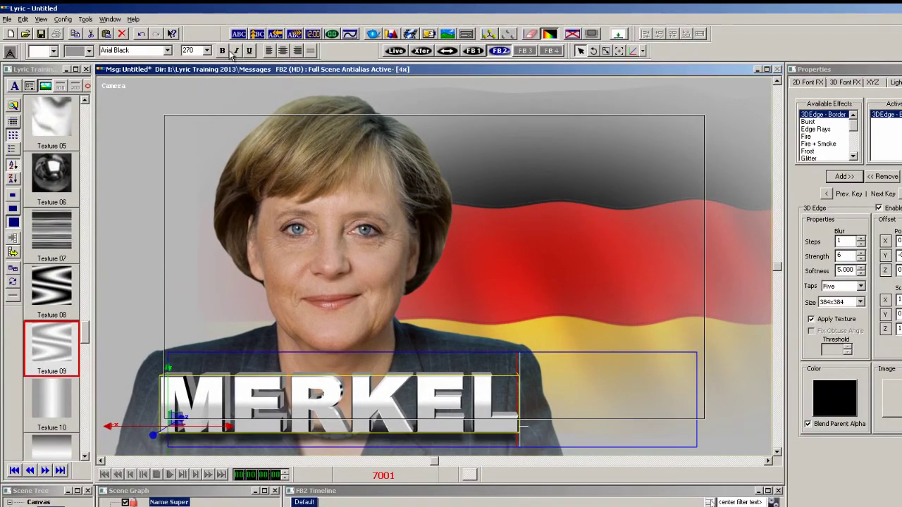
Step: Import Blue Animated Background.lno from the Nodes folder via Import Nodes from File
left_click(7, 19)
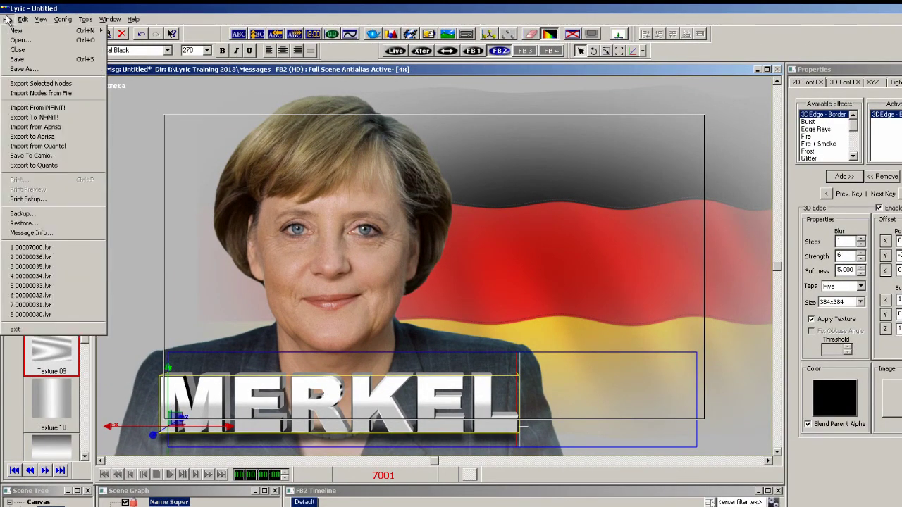
left_click(40, 92)
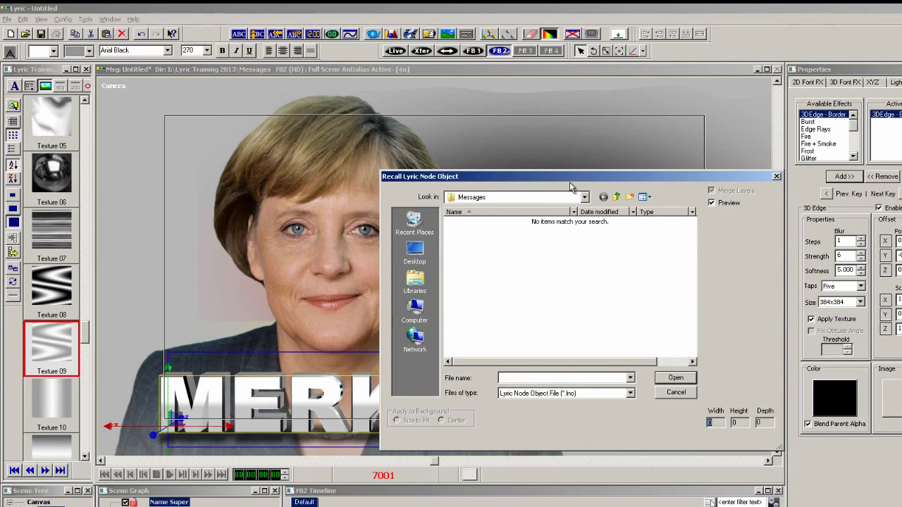
left_click(617, 197)
double_click(475, 321)
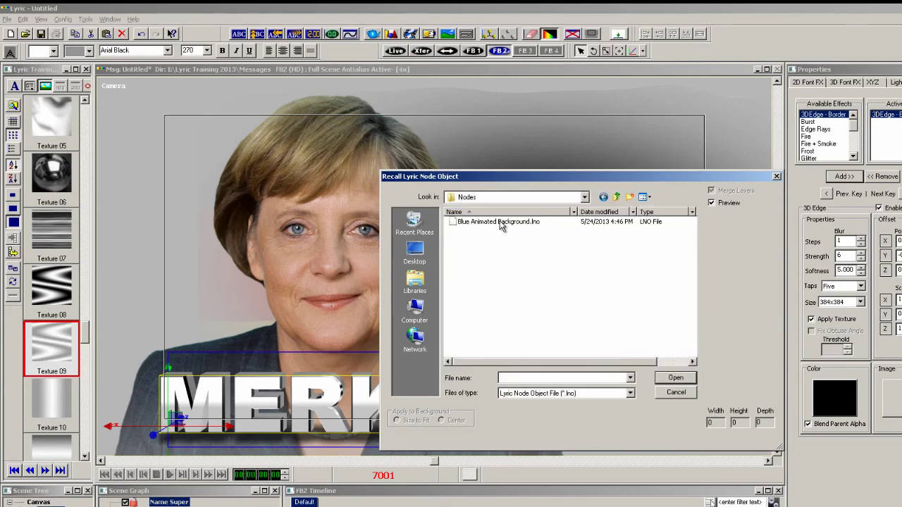
double_click(499, 222)
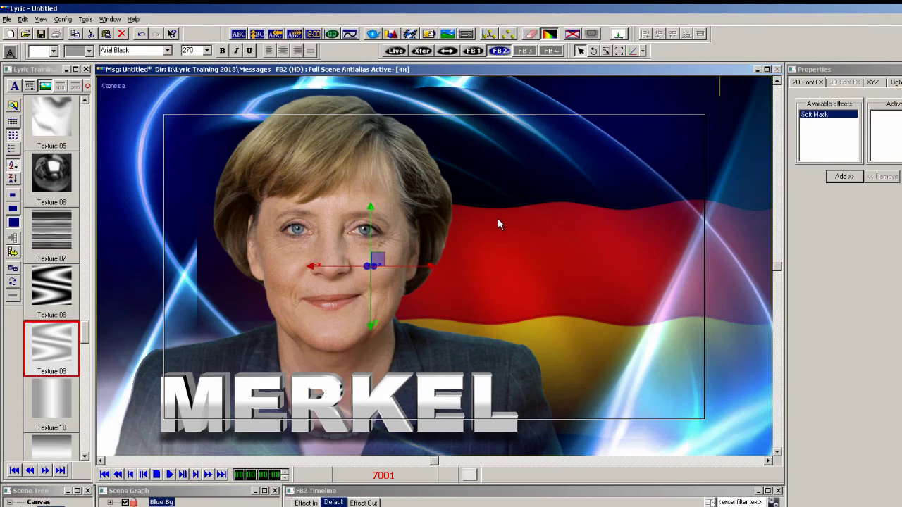